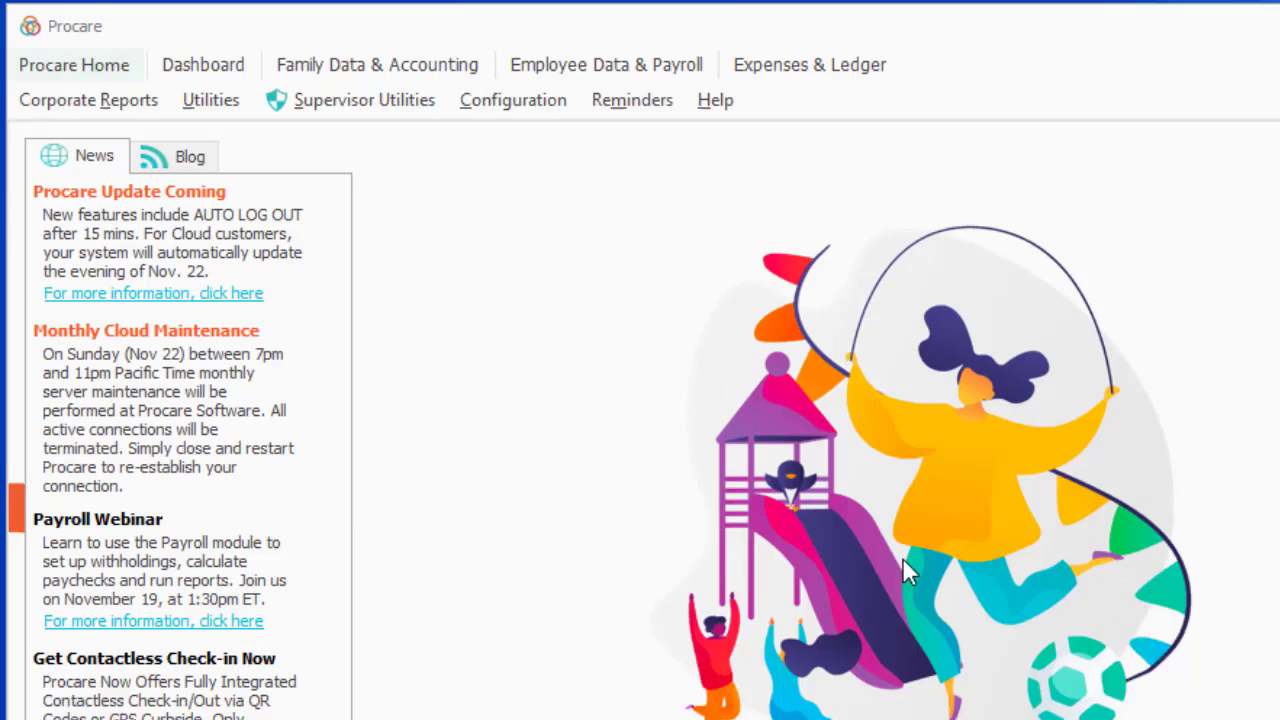
# Step: Open the system configuration and expand the Scheduling settings under Data Management
pyautogui.click(553, 110)
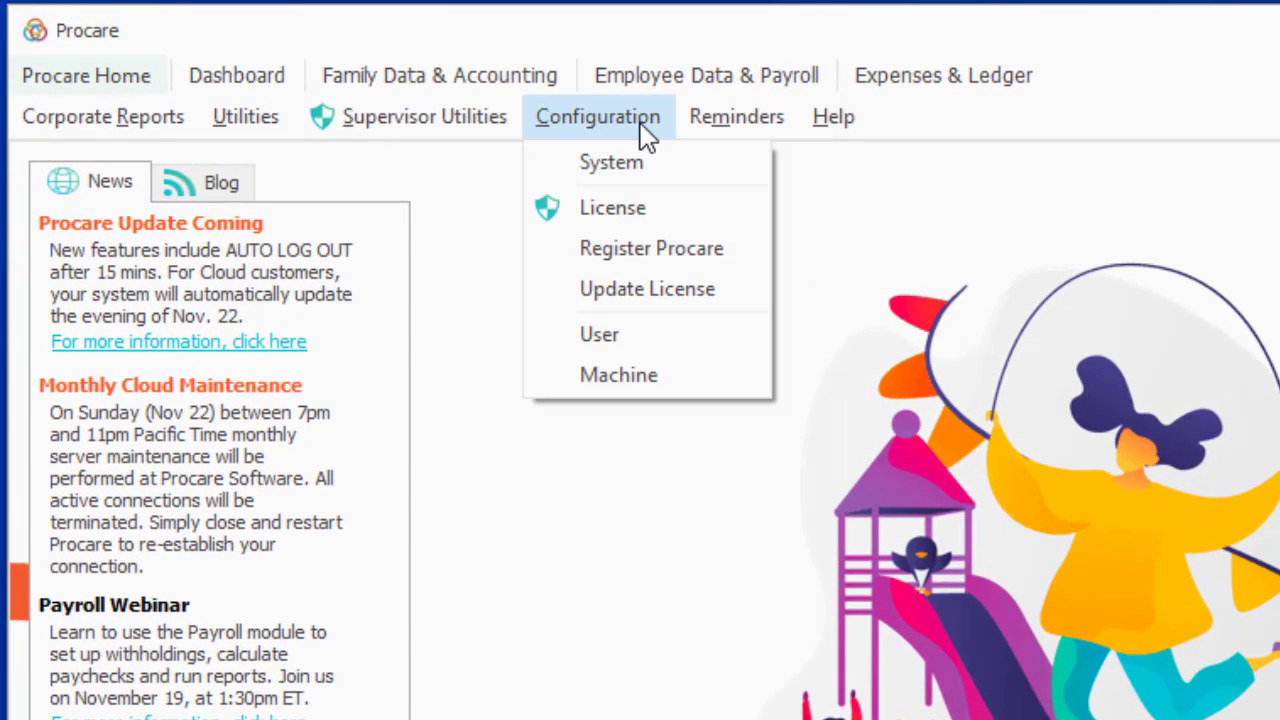
pyautogui.click(659, 168)
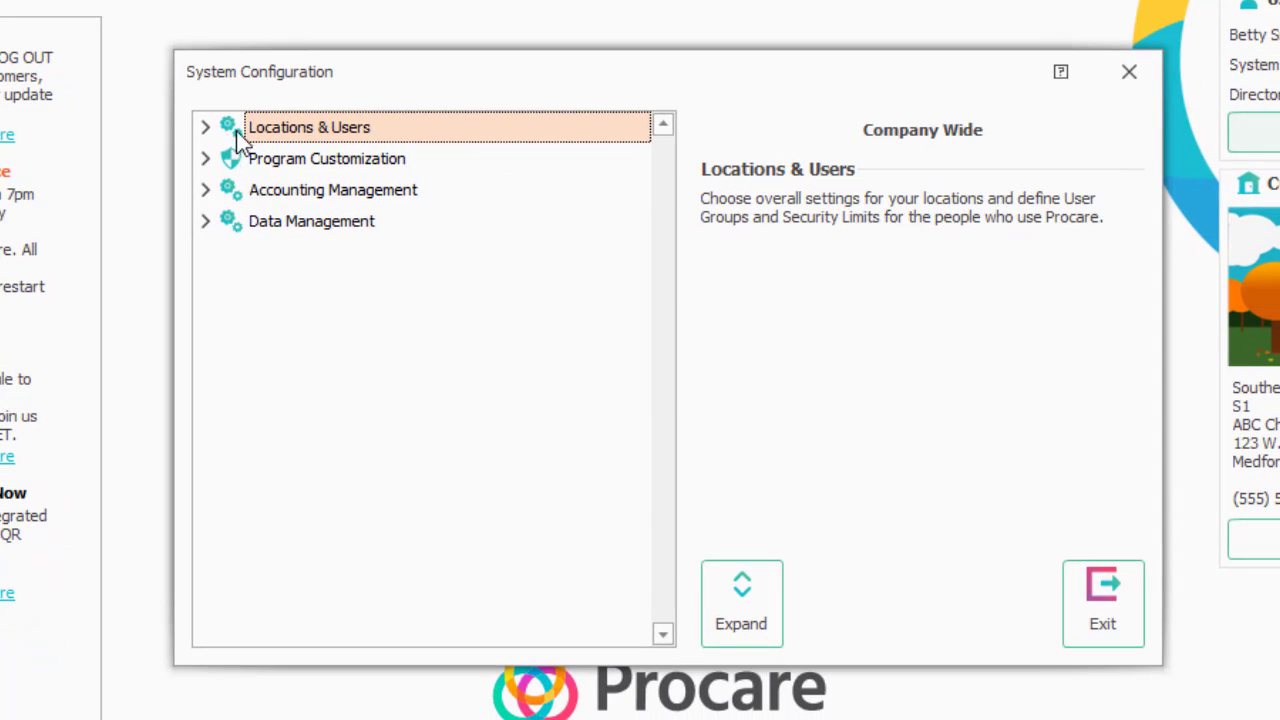
pyautogui.click(206, 222)
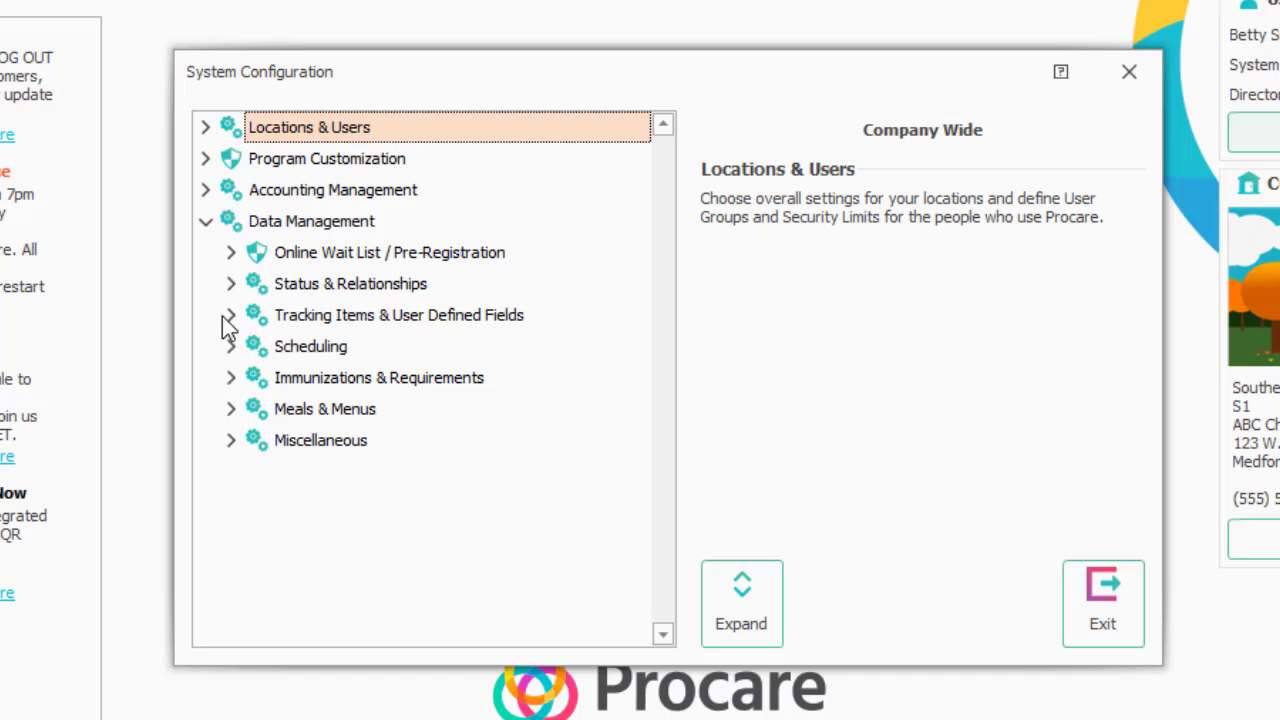
pyautogui.click(230, 346)
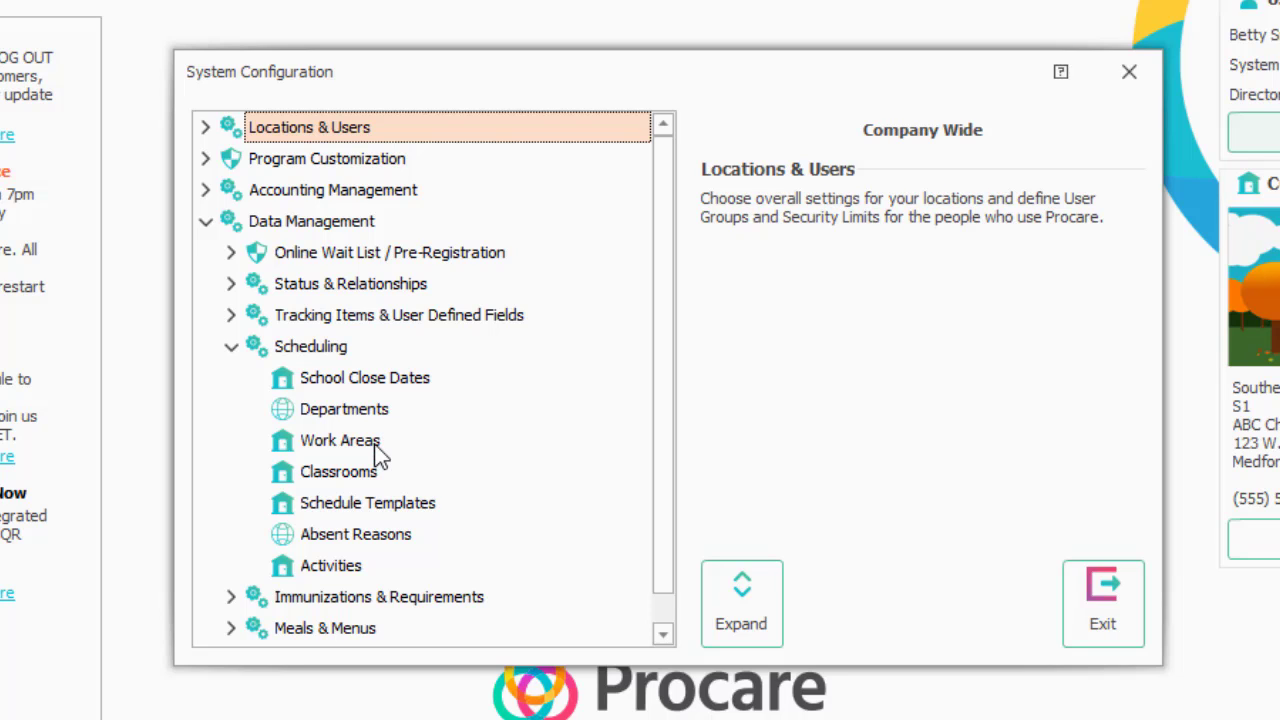
# Step: Review the descriptions of Work Areas, Classrooms and Departments, and open the Departments list
pyautogui.click(379, 452)
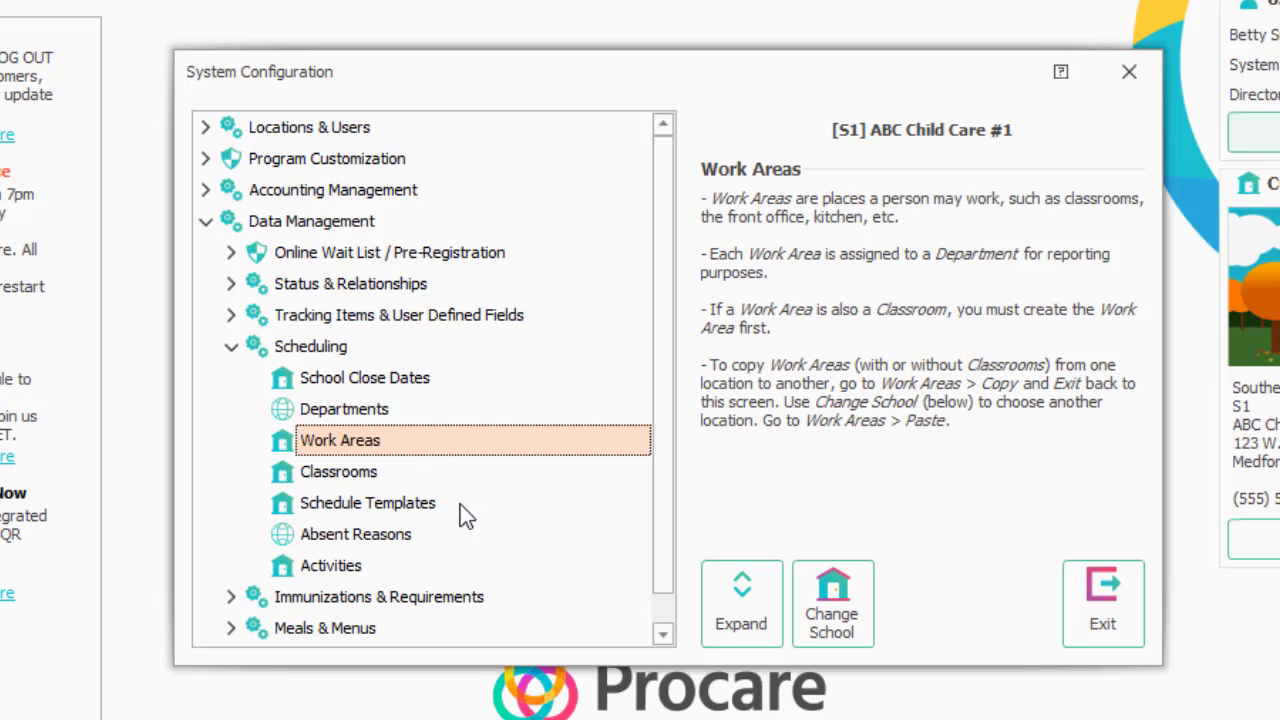
pyautogui.click(421, 472)
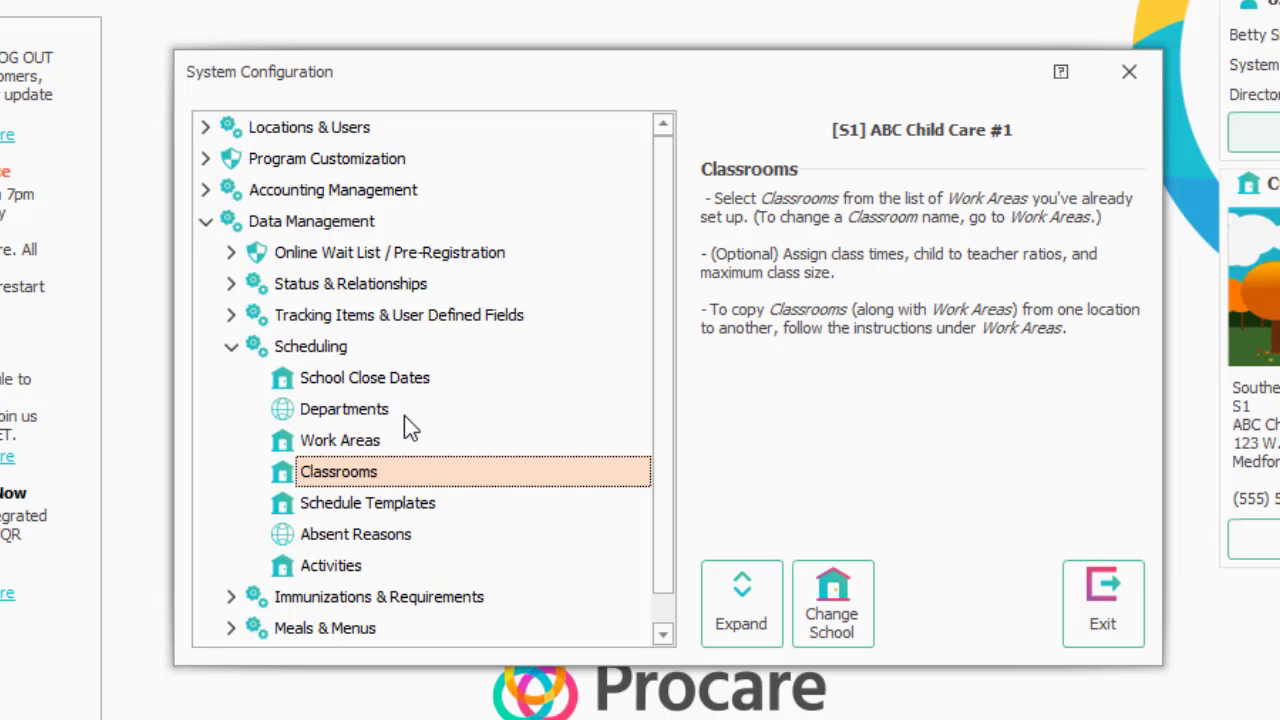
pyautogui.click(409, 423)
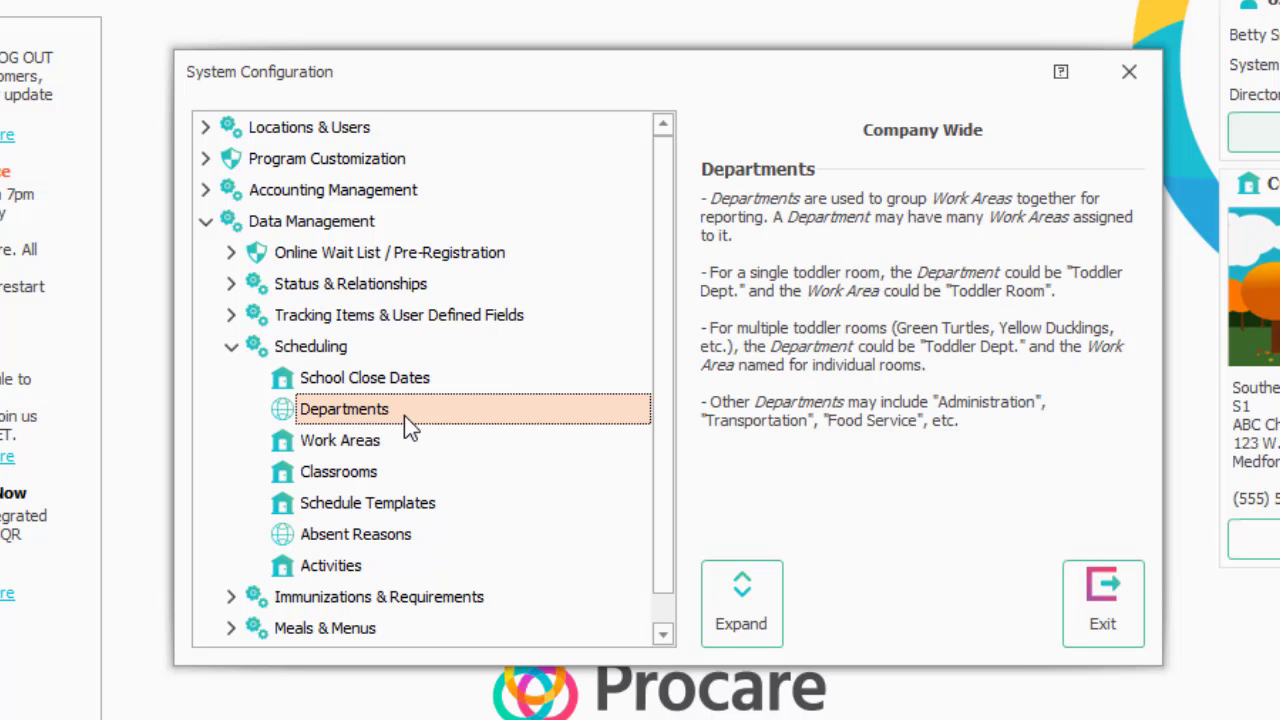
pyautogui.doubleClick(405, 418)
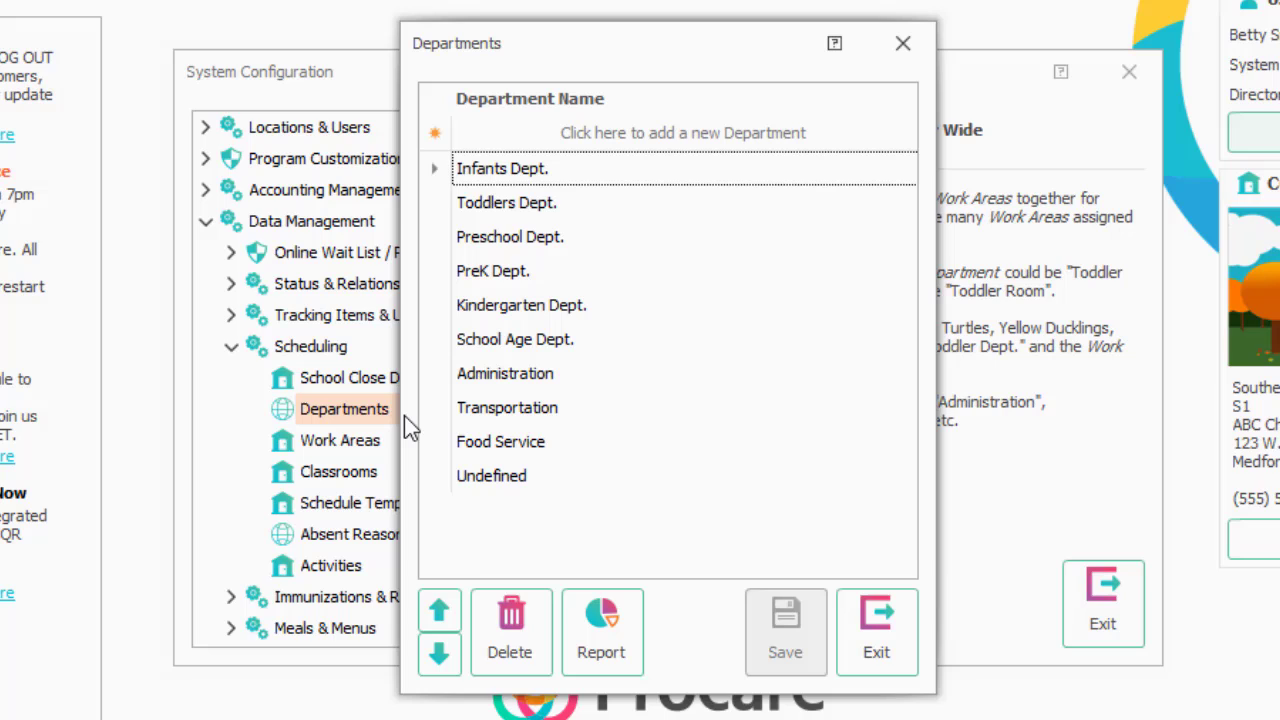
# Step: Try to delete the Food Service department, and close the Departments list
pyautogui.click(589, 451)
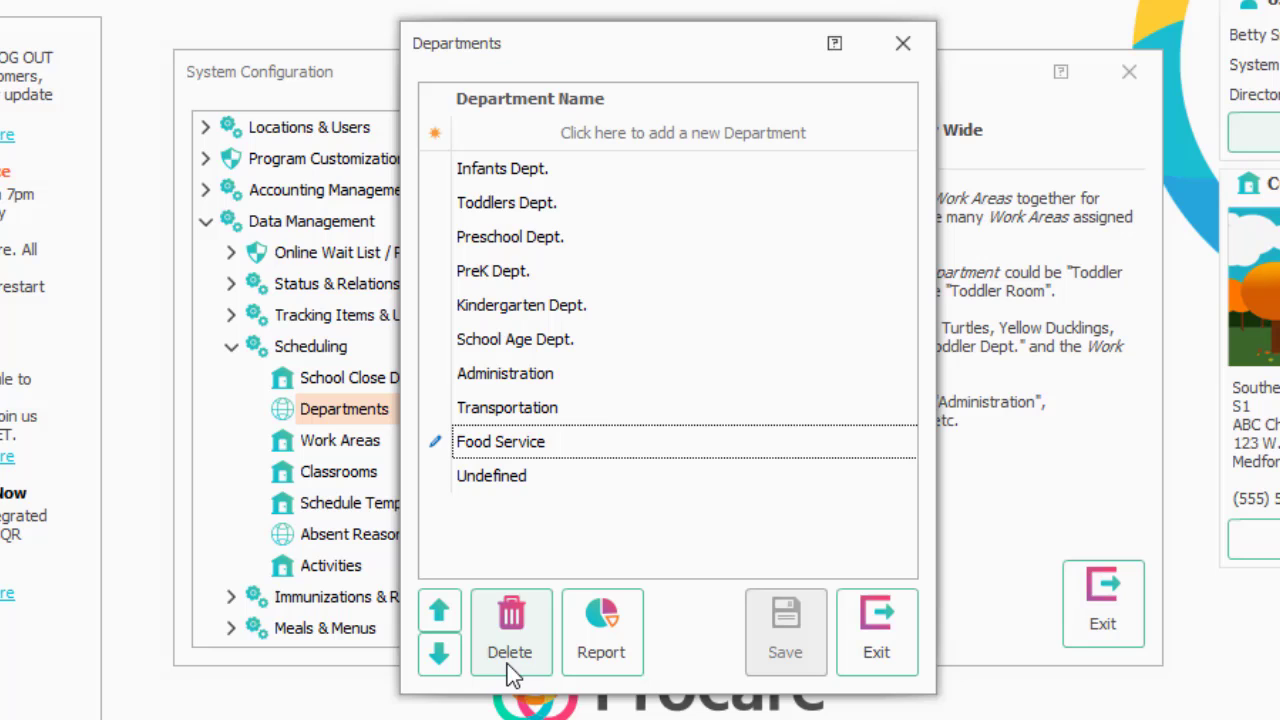
pyautogui.click(509, 660)
pyautogui.click(611, 422)
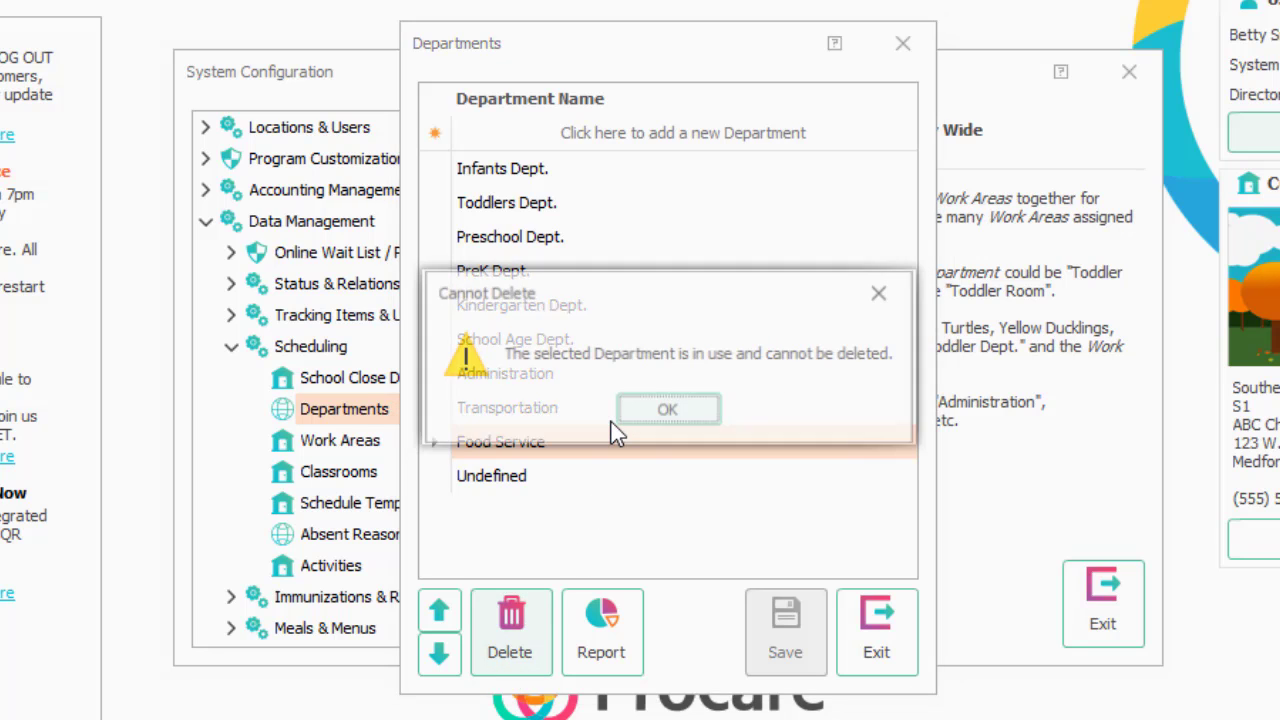
pyautogui.click(680, 418)
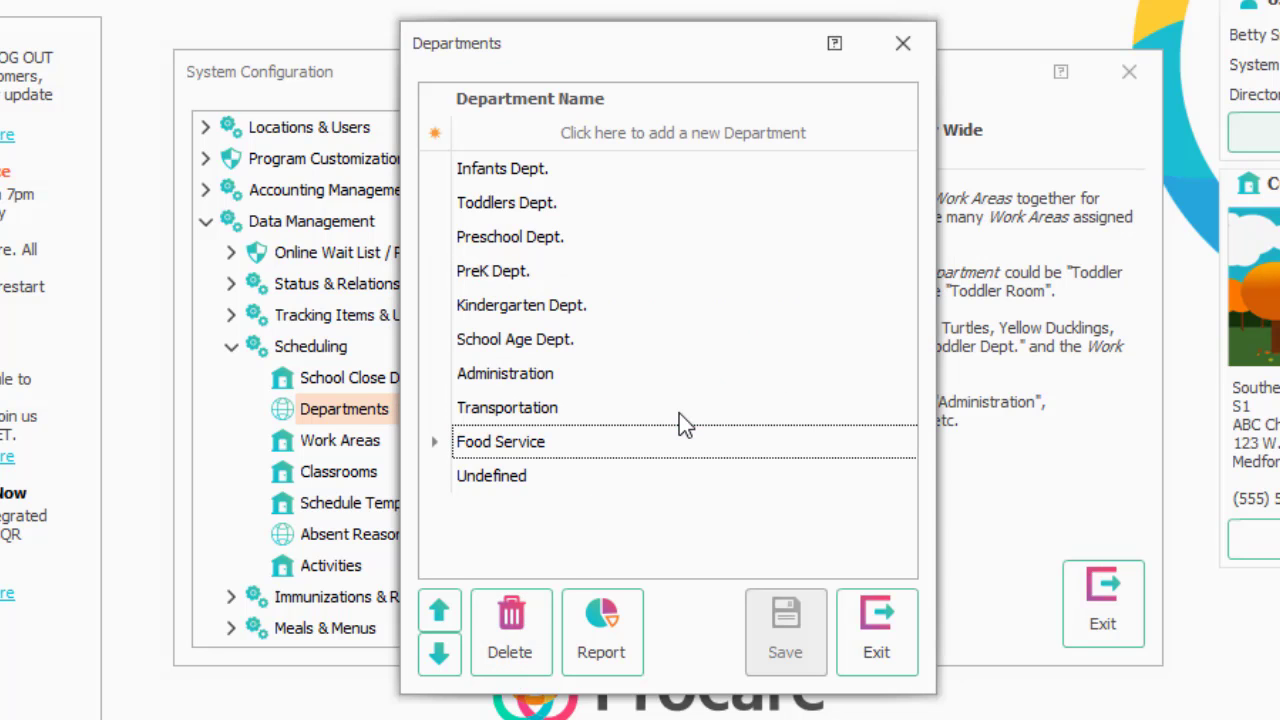
pyautogui.click(876, 640)
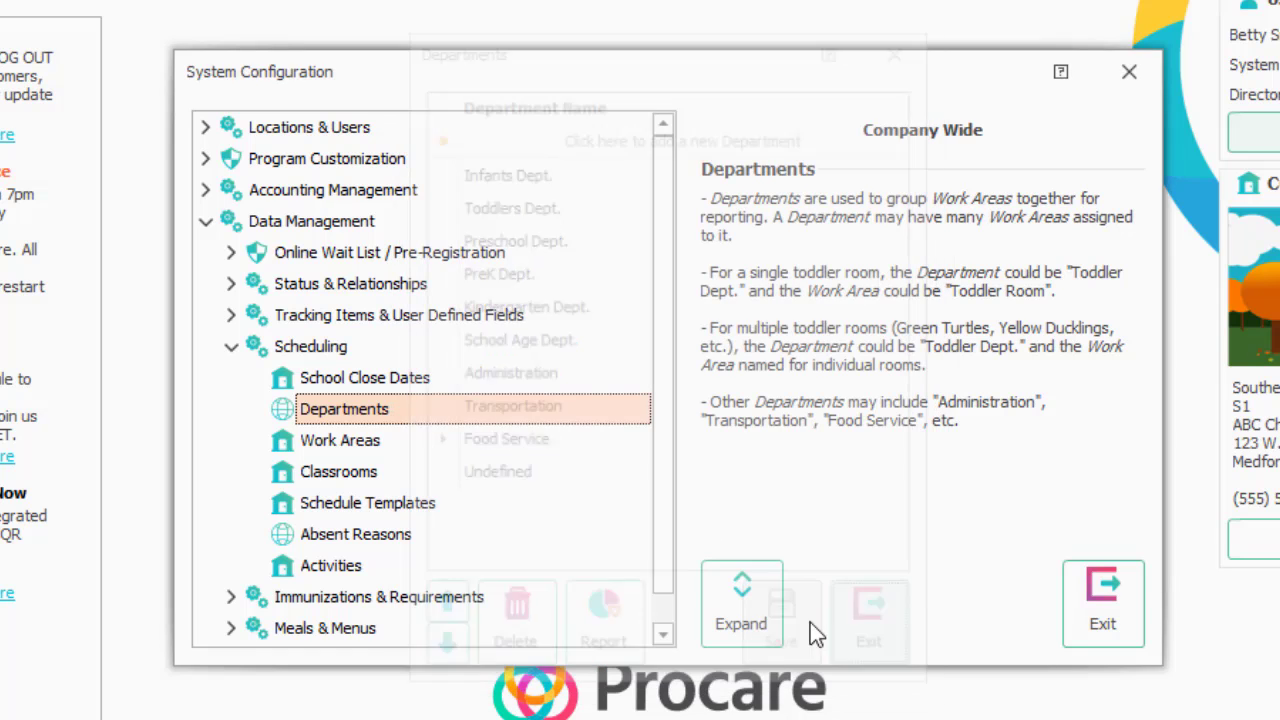
# Step: In Work Areas, assign Infants Room to Infants Dept., Toddlers Room to Toddlers Dept. and PreK Room to PreK Dept
pyautogui.doubleClick(376, 441)
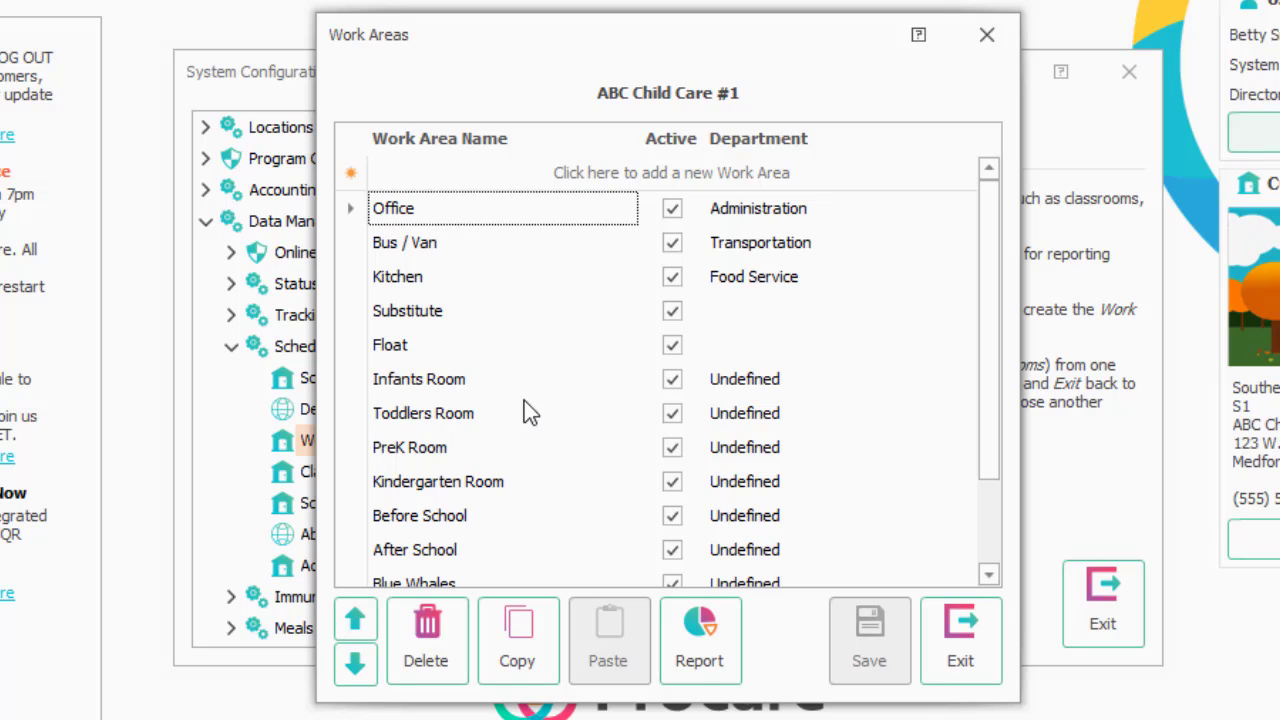
pyautogui.click(803, 382)
pyautogui.click(807, 410)
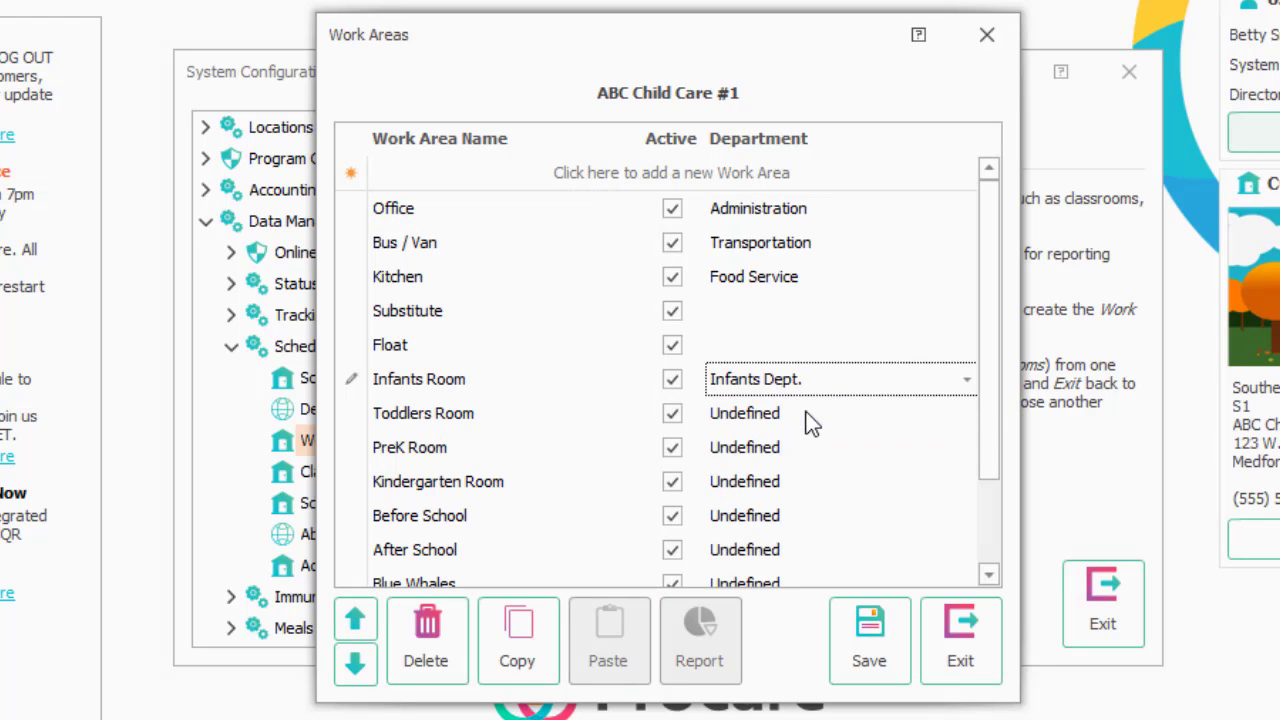
pyautogui.click(808, 418)
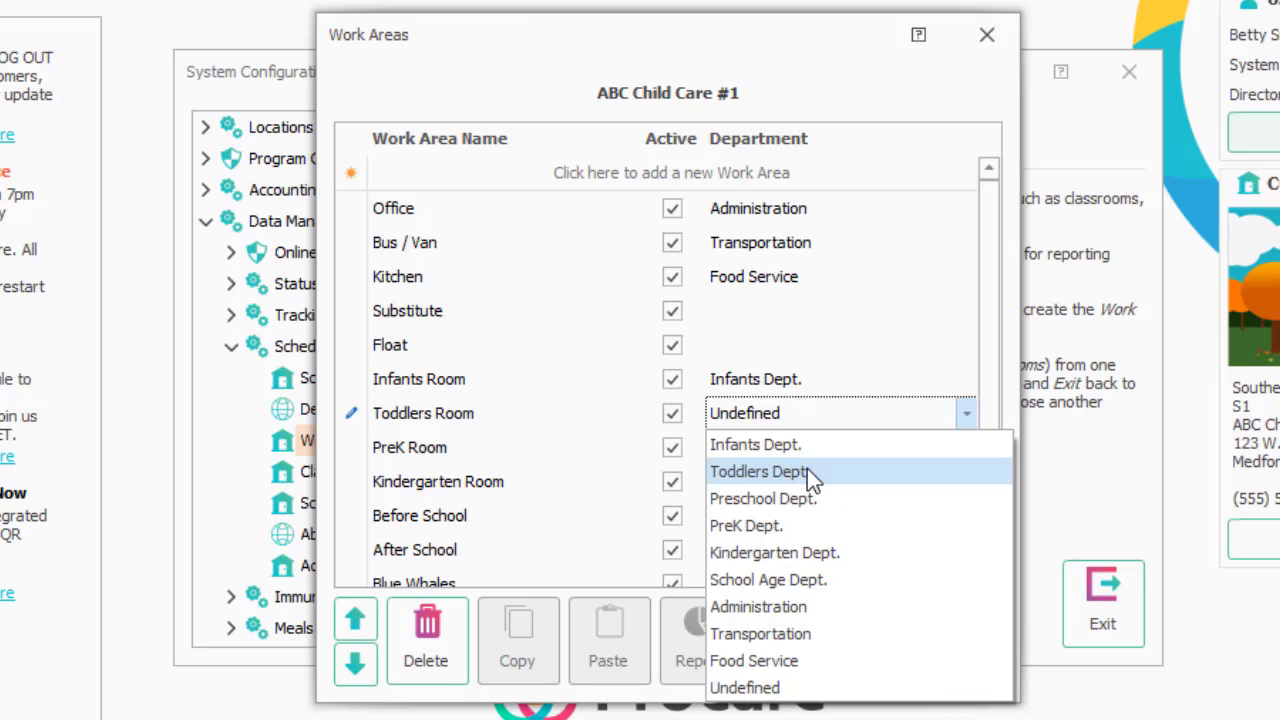
pyautogui.click(807, 468)
pyautogui.click(808, 447)
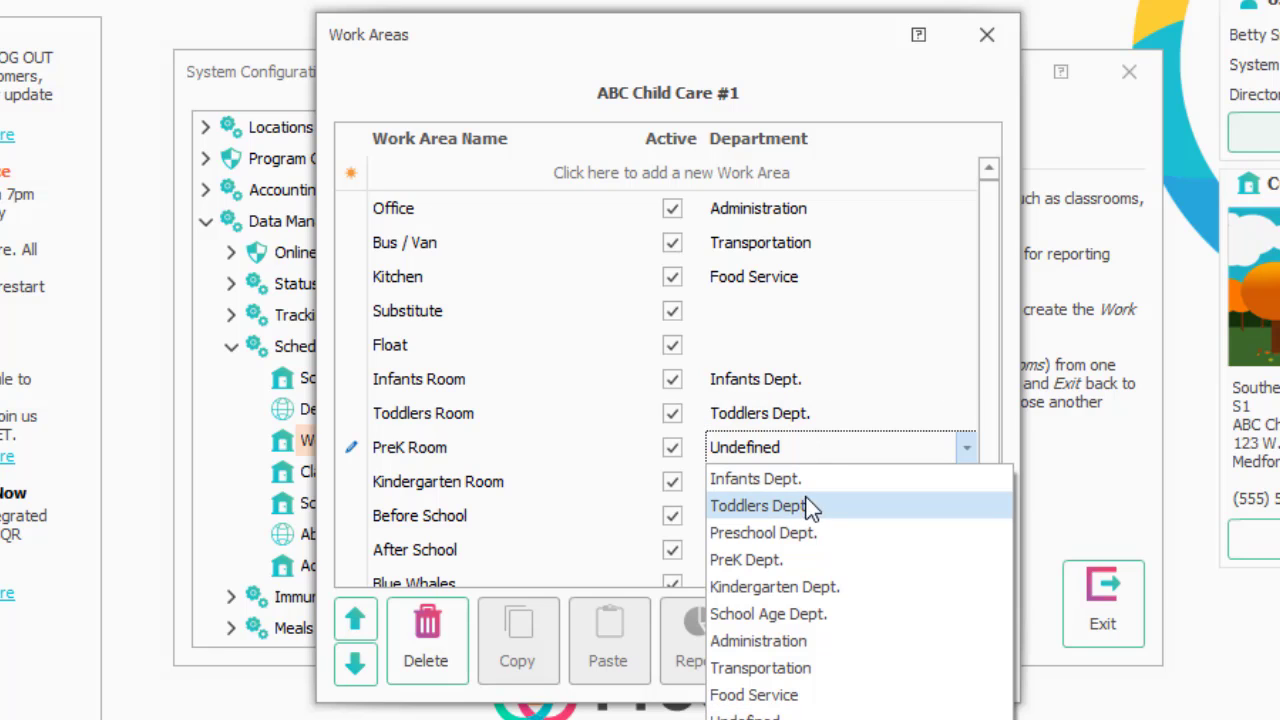
pyautogui.click(803, 551)
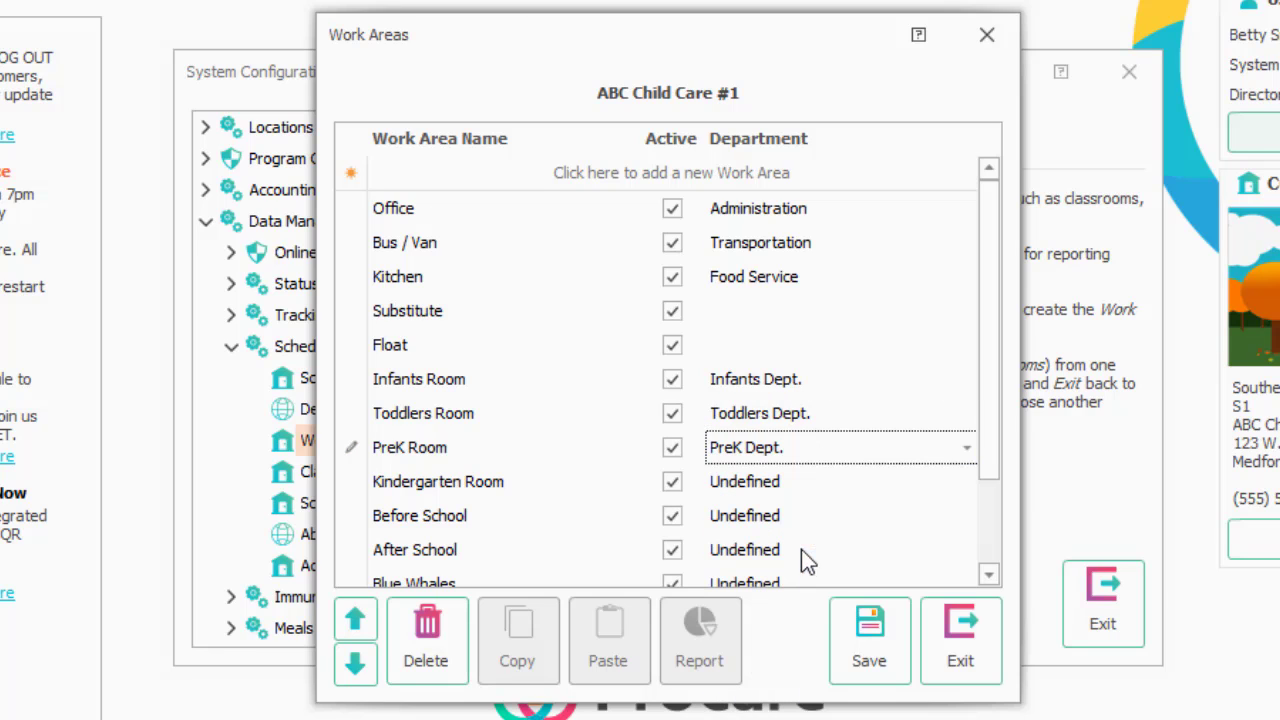
# Step: Assign Kindergarten Room to Kindergarten Dept., and both Before School and After School to School Age Dept
pyautogui.click(811, 490)
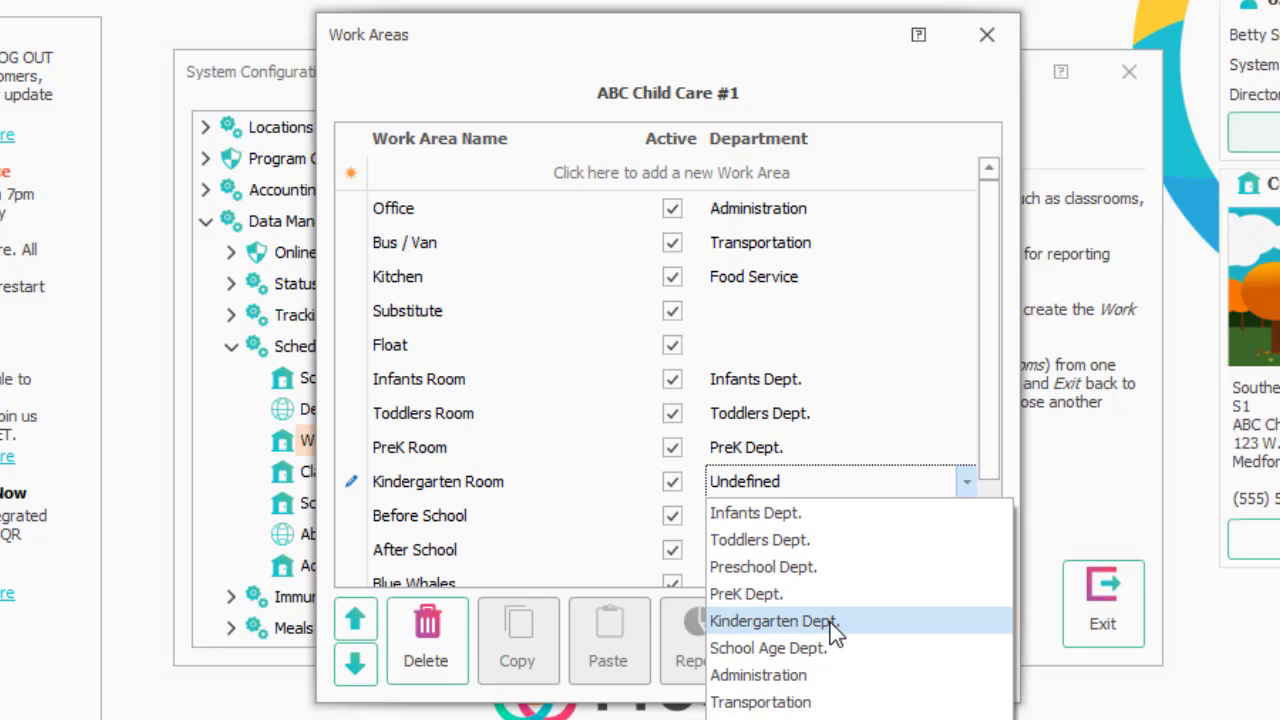
pyautogui.click(830, 622)
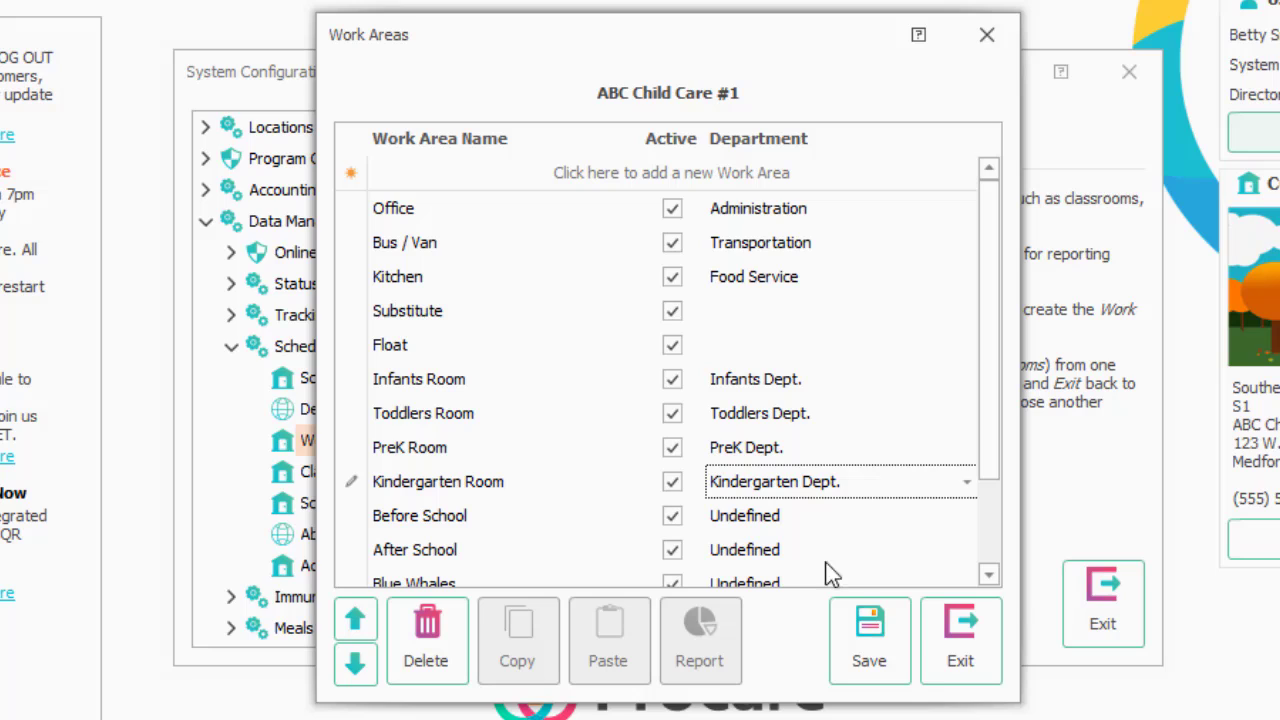
pyautogui.click(812, 520)
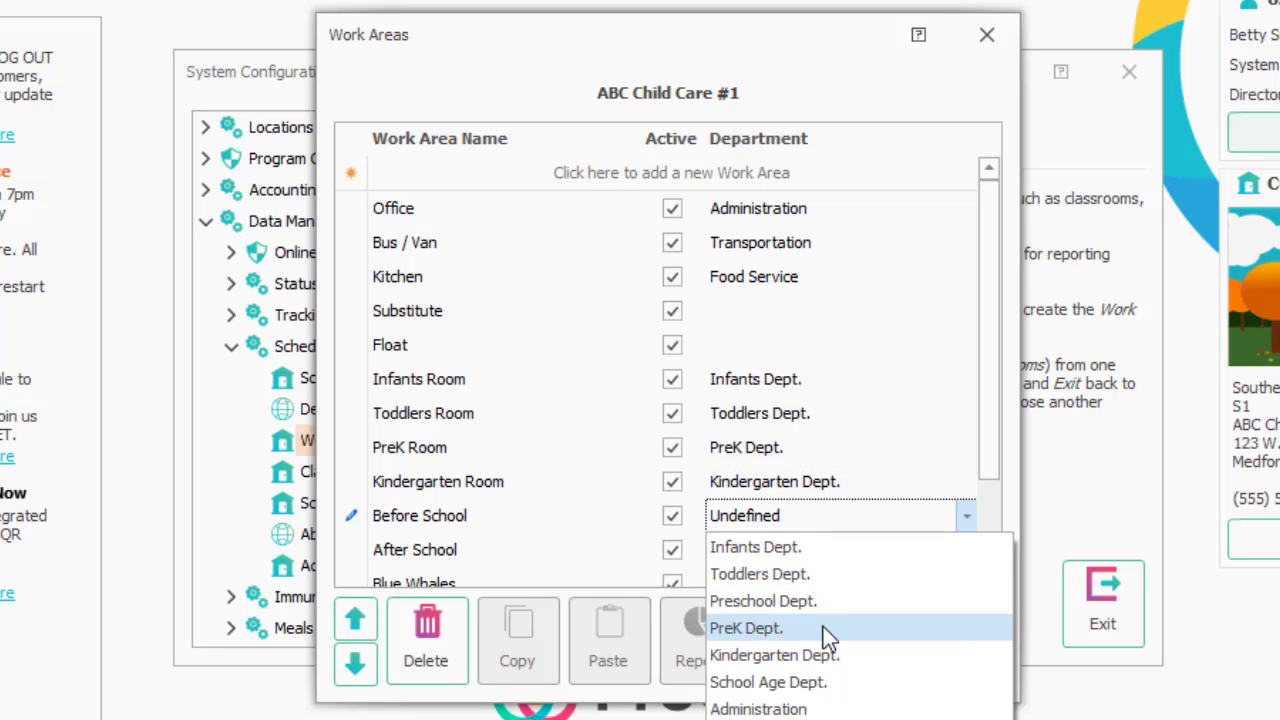
pyautogui.click(832, 681)
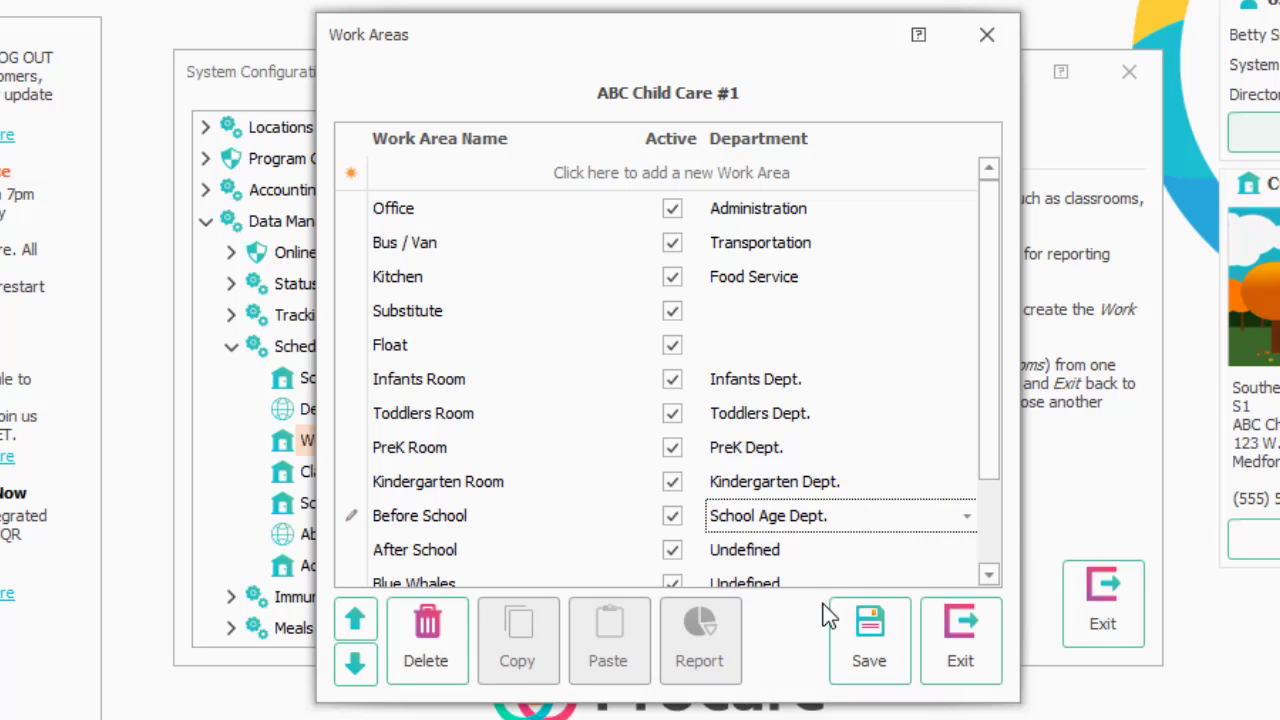
pyautogui.click(811, 552)
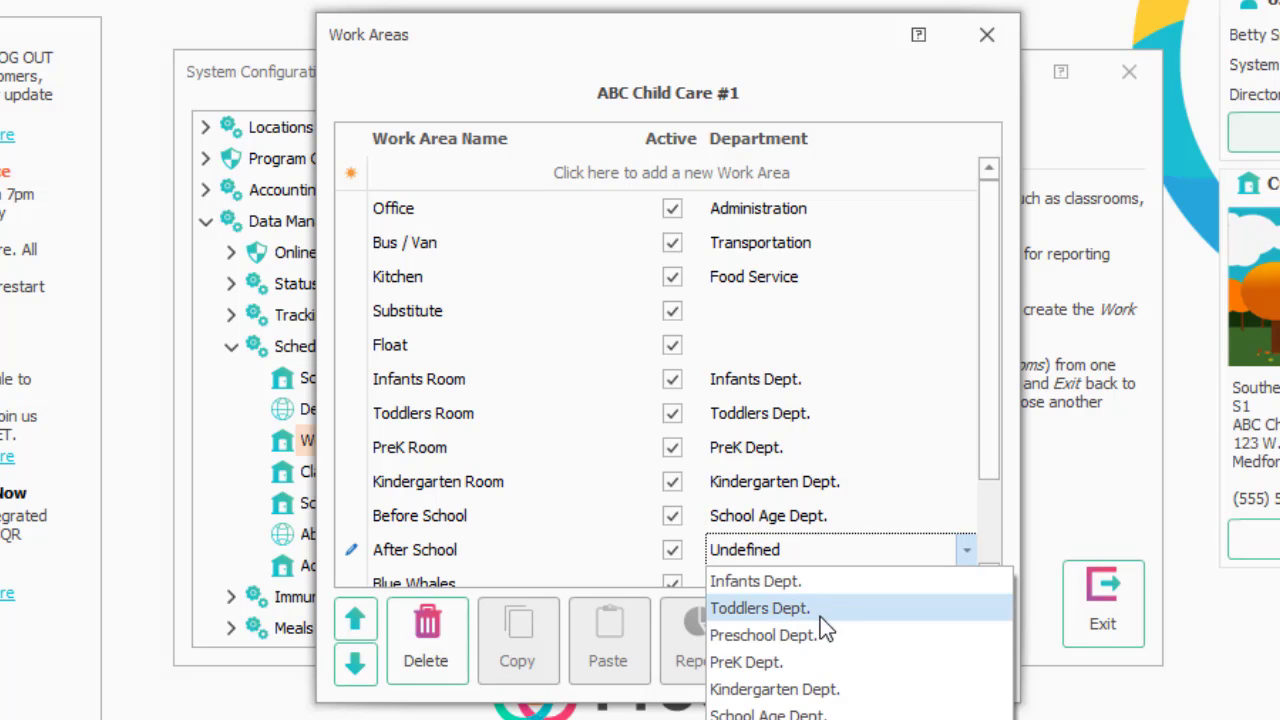
pyautogui.click(815, 708)
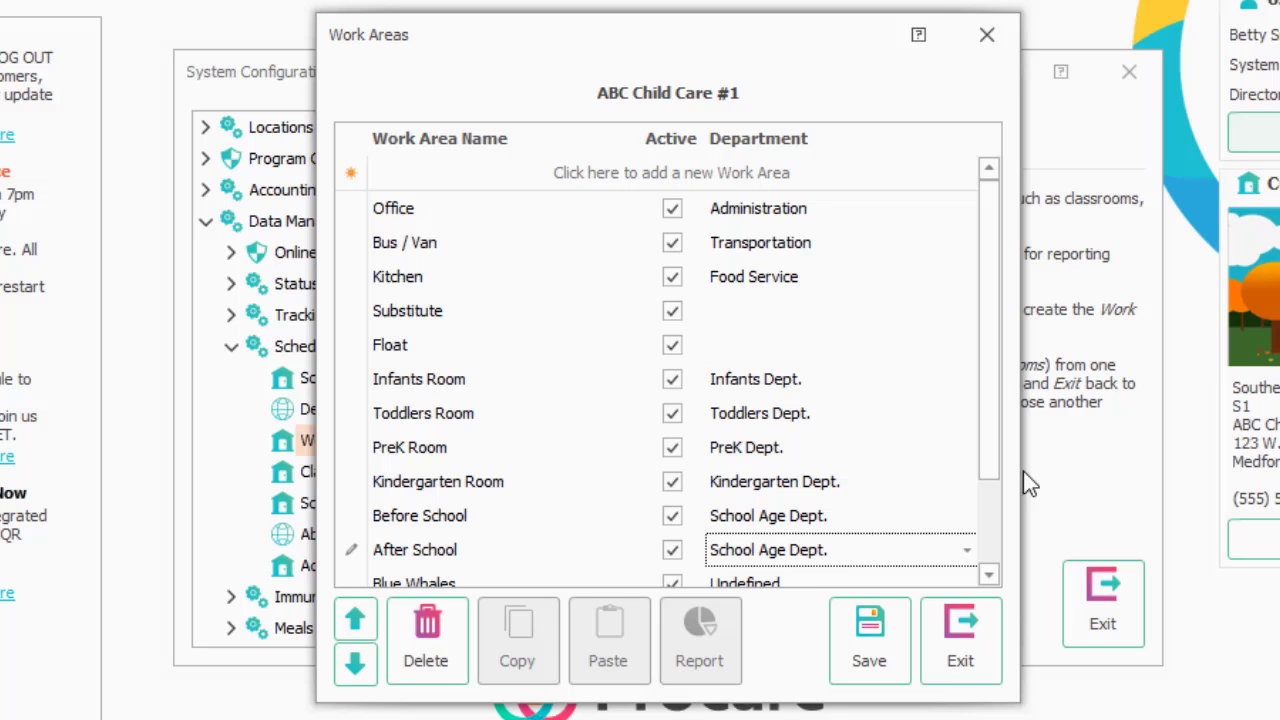
# Step: Assign Blue Whales and Green Turtles to Preschool Dept. and save the work areas
pyautogui.scroll(-2, 989, 444)
pyautogui.click(850, 515)
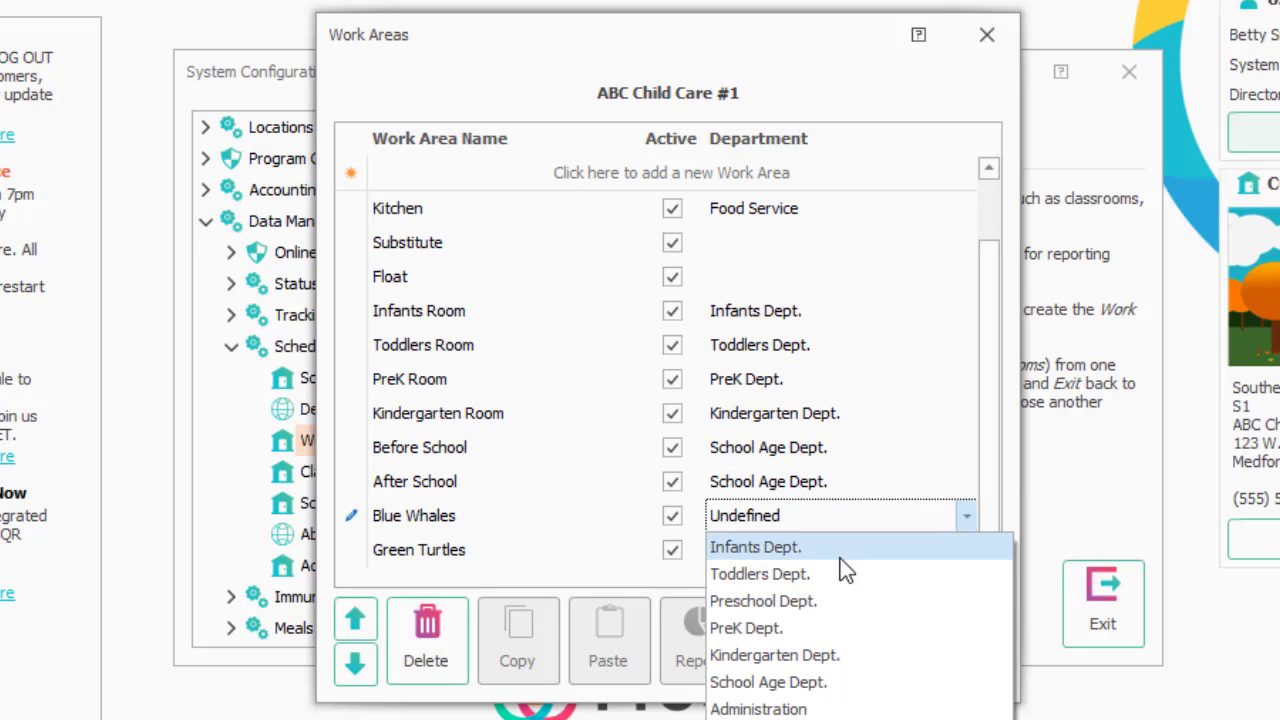
pyautogui.click(831, 600)
pyautogui.click(838, 560)
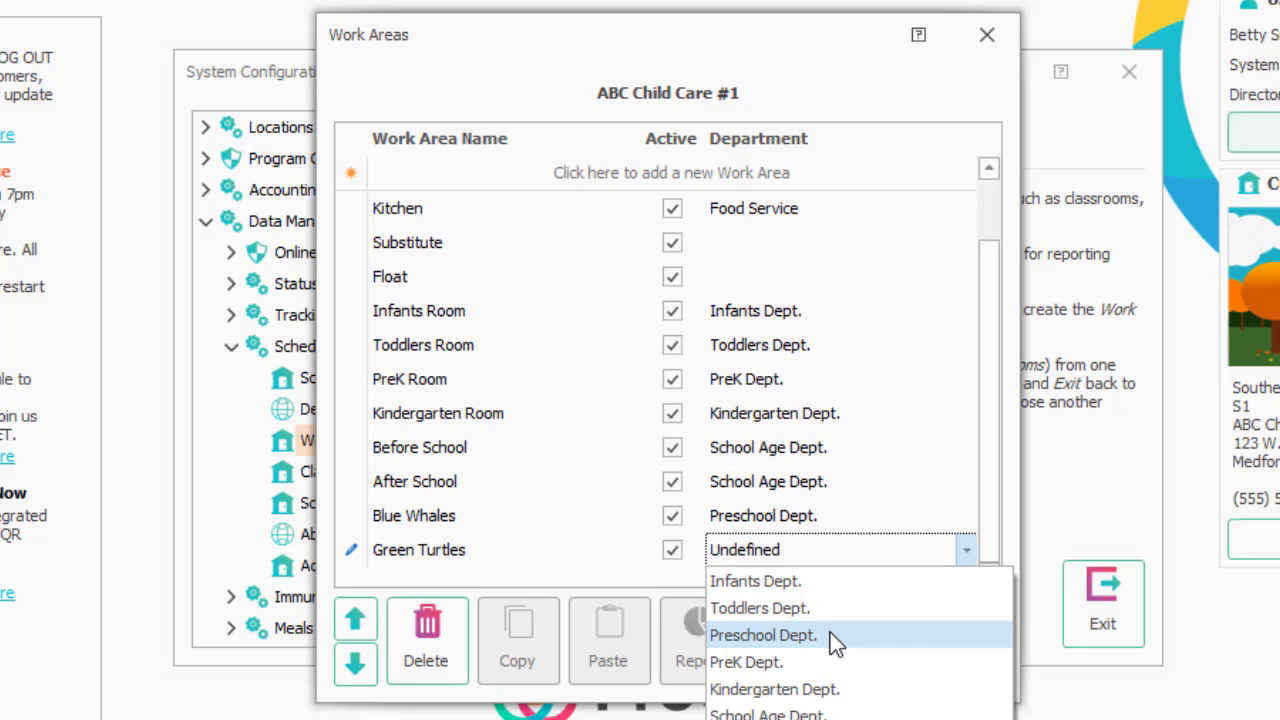
pyautogui.click(833, 636)
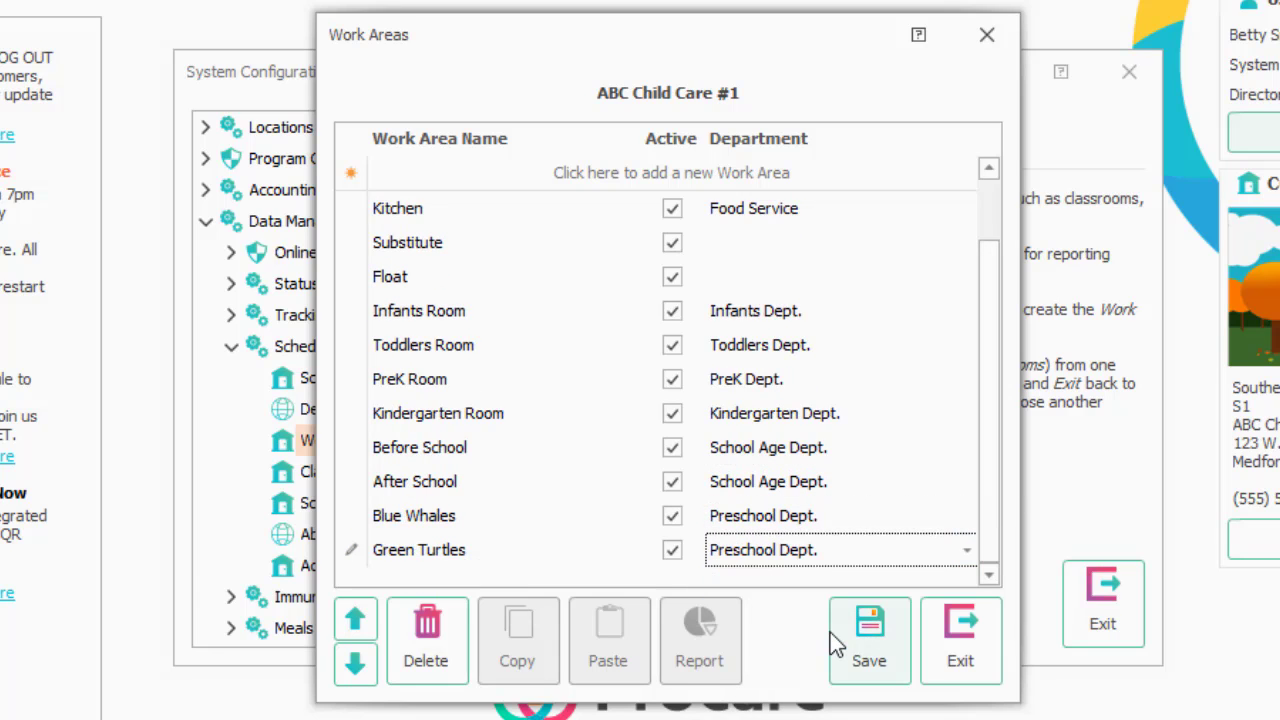
pyautogui.click(906, 676)
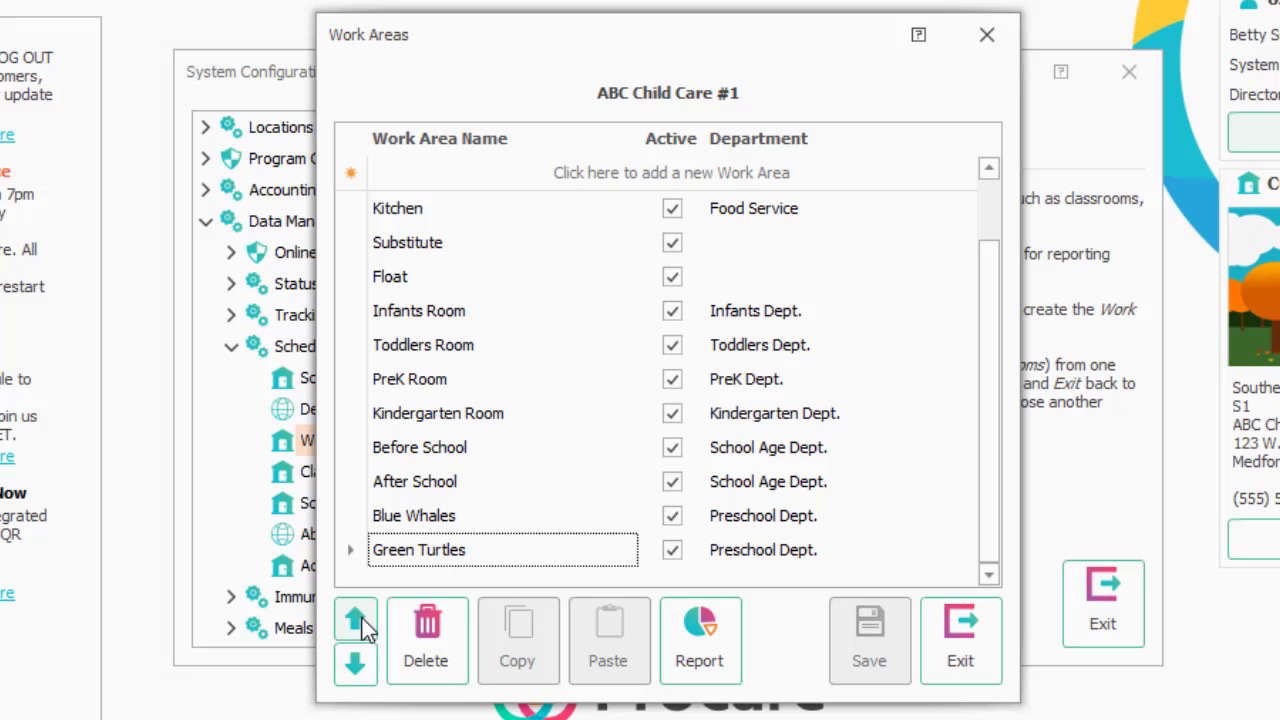
# Step: Move the Blue Whales work area up the list to directly below Toddlers Room
pyautogui.click(386, 515)
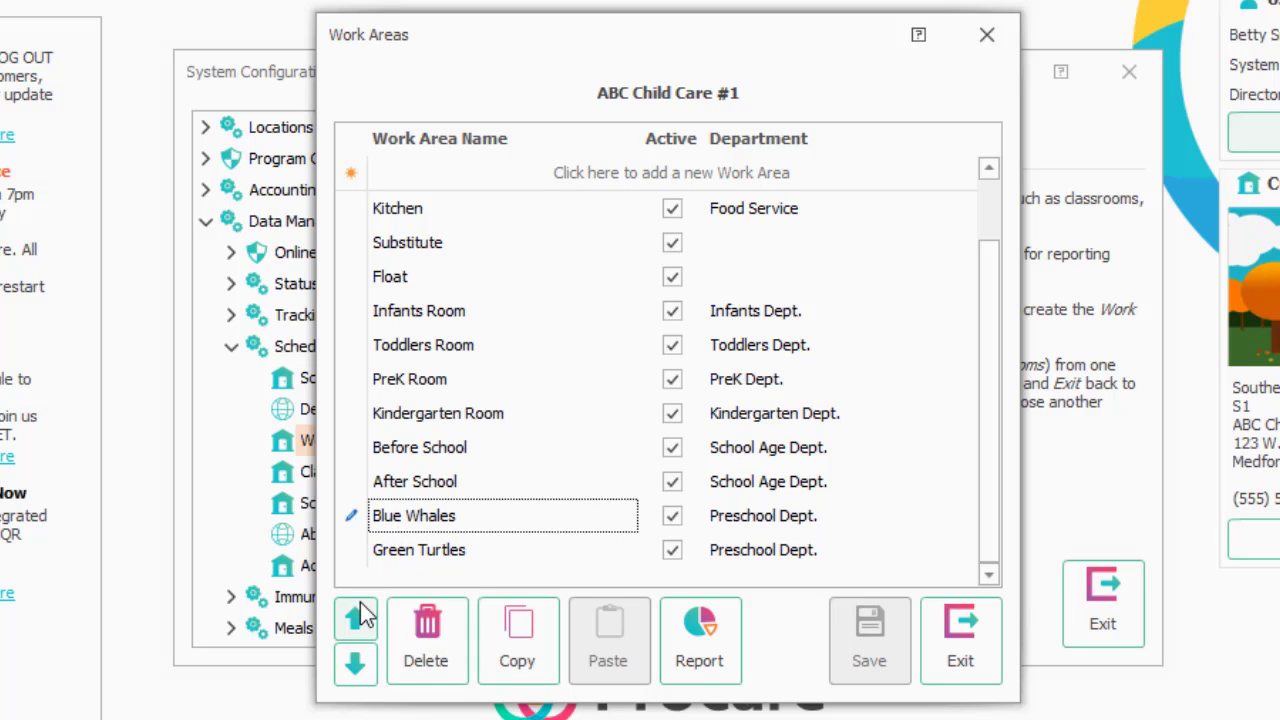
pyautogui.click(348, 612)
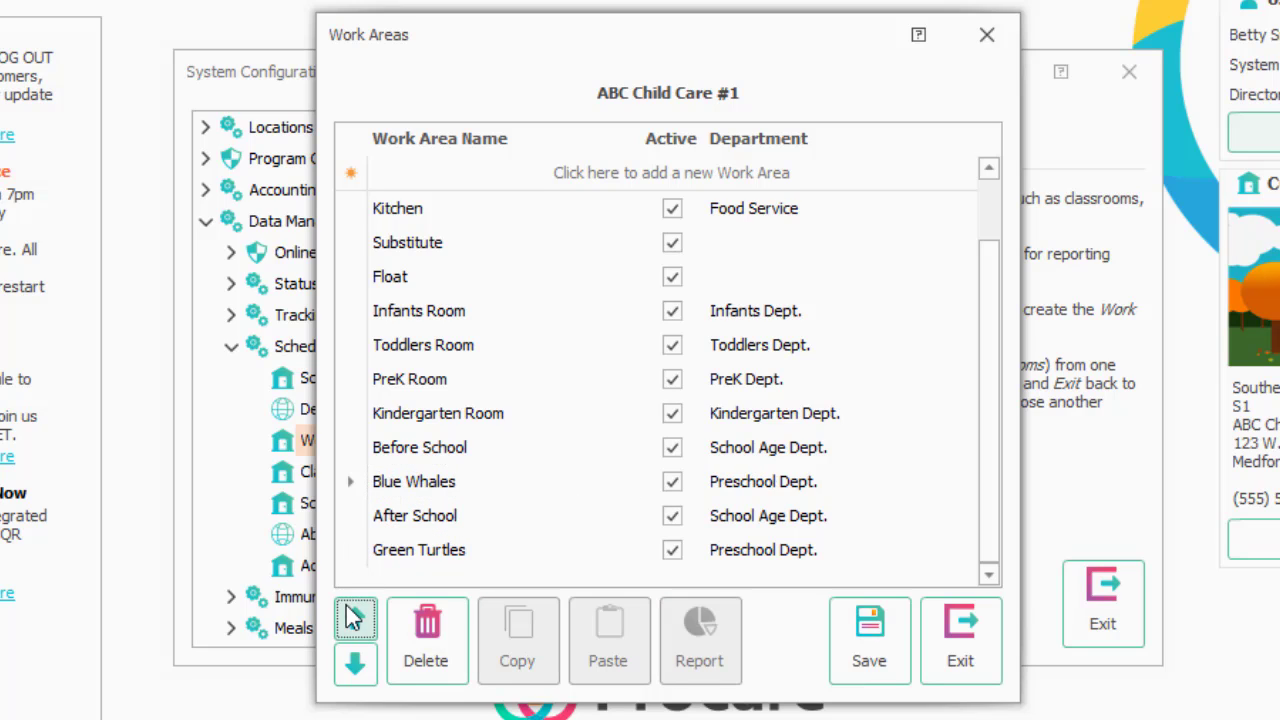
pyautogui.click(351, 616)
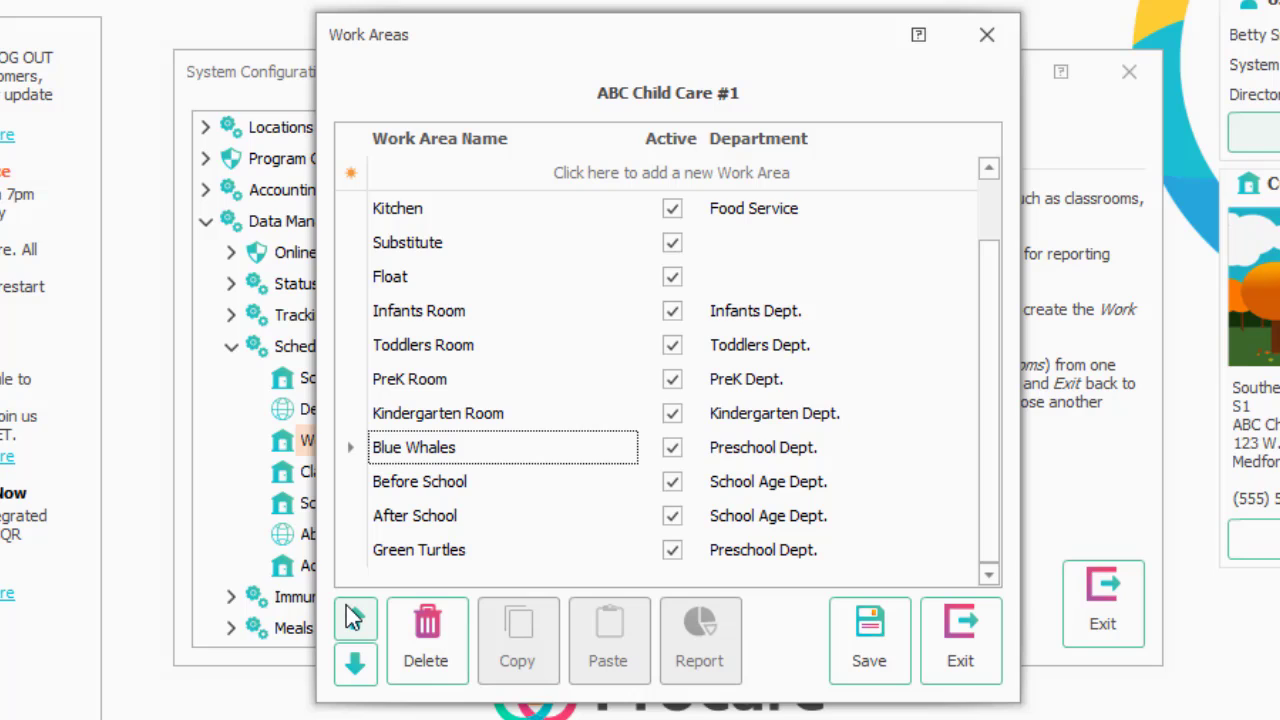
pyautogui.click(350, 614)
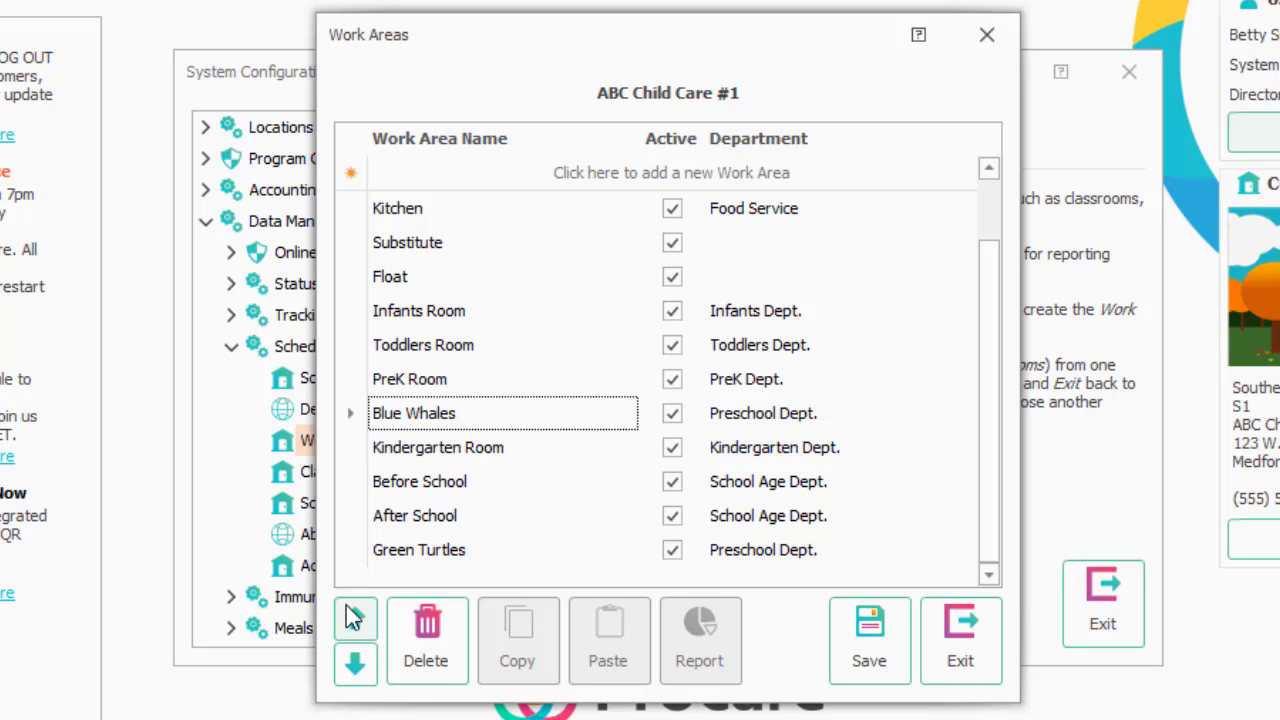
pyautogui.click(350, 614)
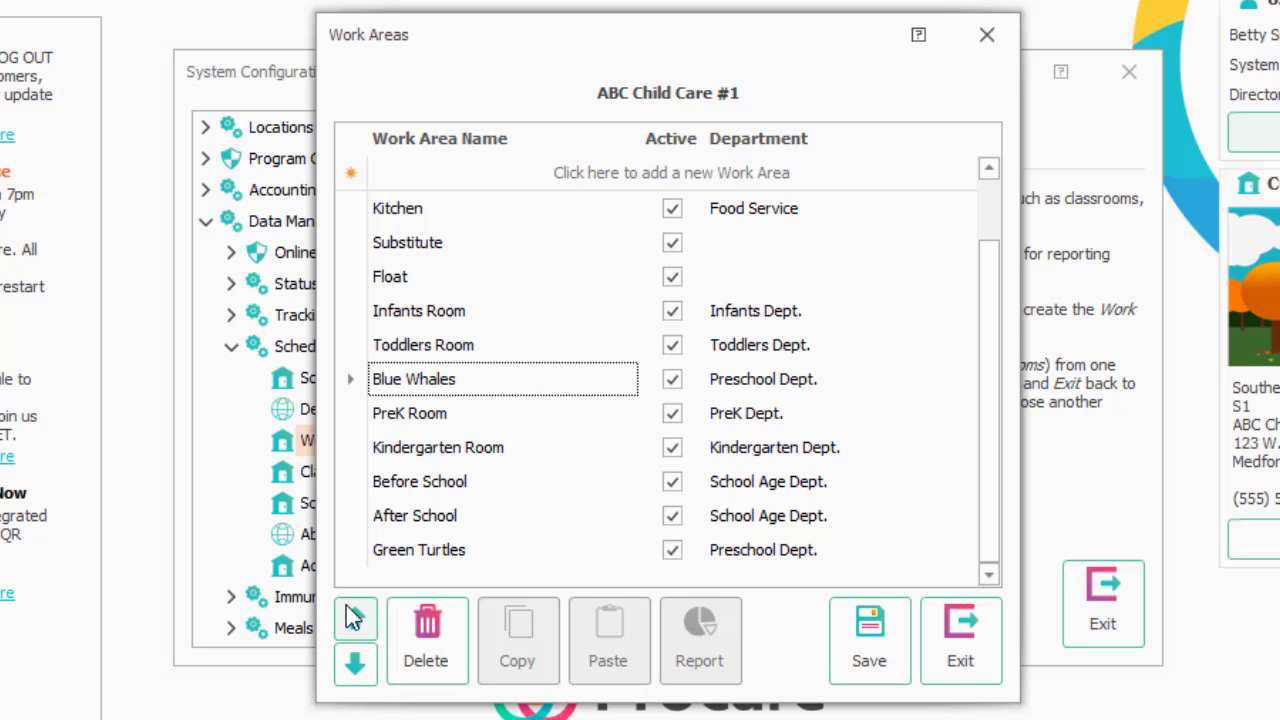
# Step: Move the Green Turtles work area up the list to directly below Blue Whales
pyautogui.click(384, 560)
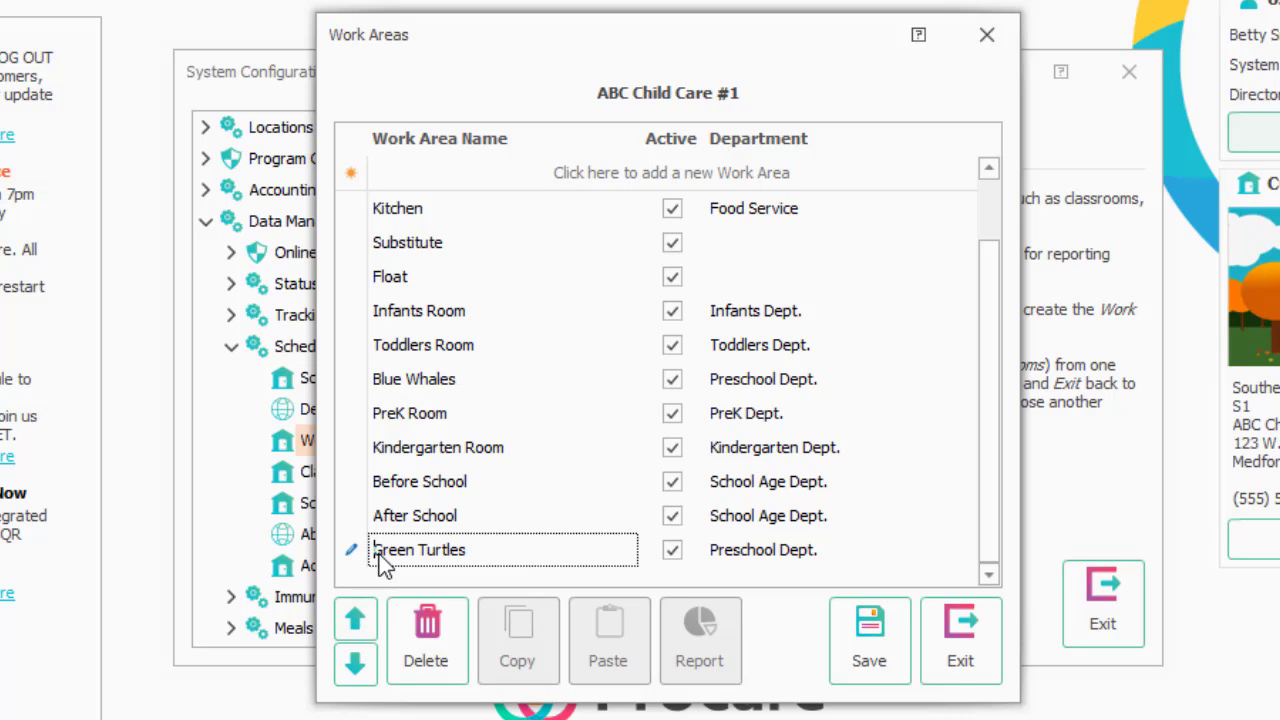
pyautogui.click(347, 601)
pyautogui.click(347, 601)
pyautogui.click(347, 601)
pyautogui.click(347, 601)
pyautogui.click(347, 601)
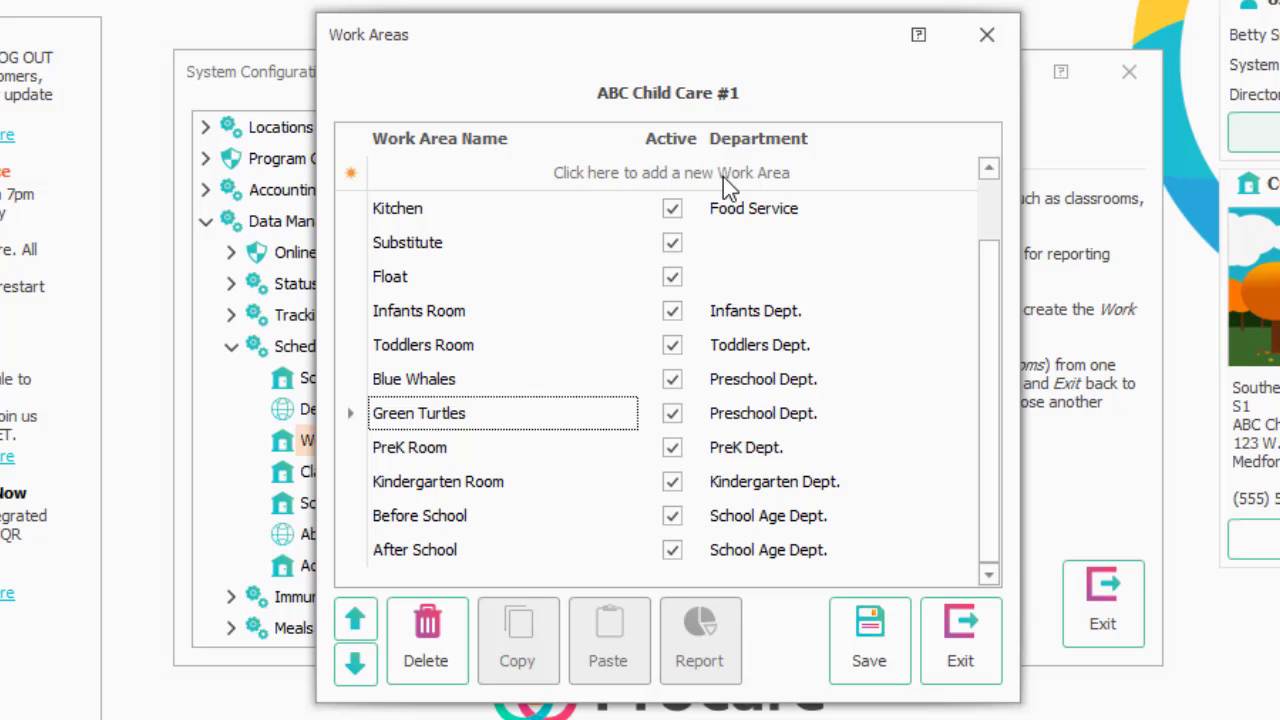
# Step: Add a Front Office work area assigned to the Administration department, save it and close the work areas
pyautogui.click(462, 177)
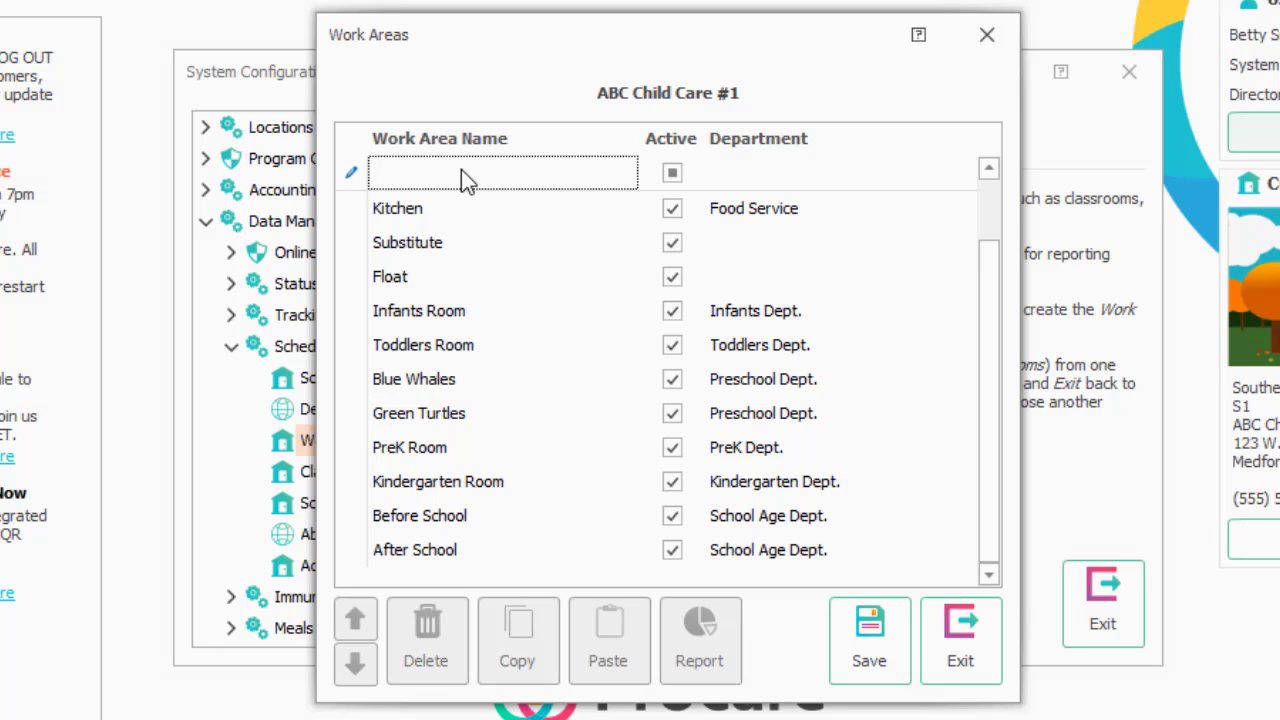
pyautogui.write('Front Office')
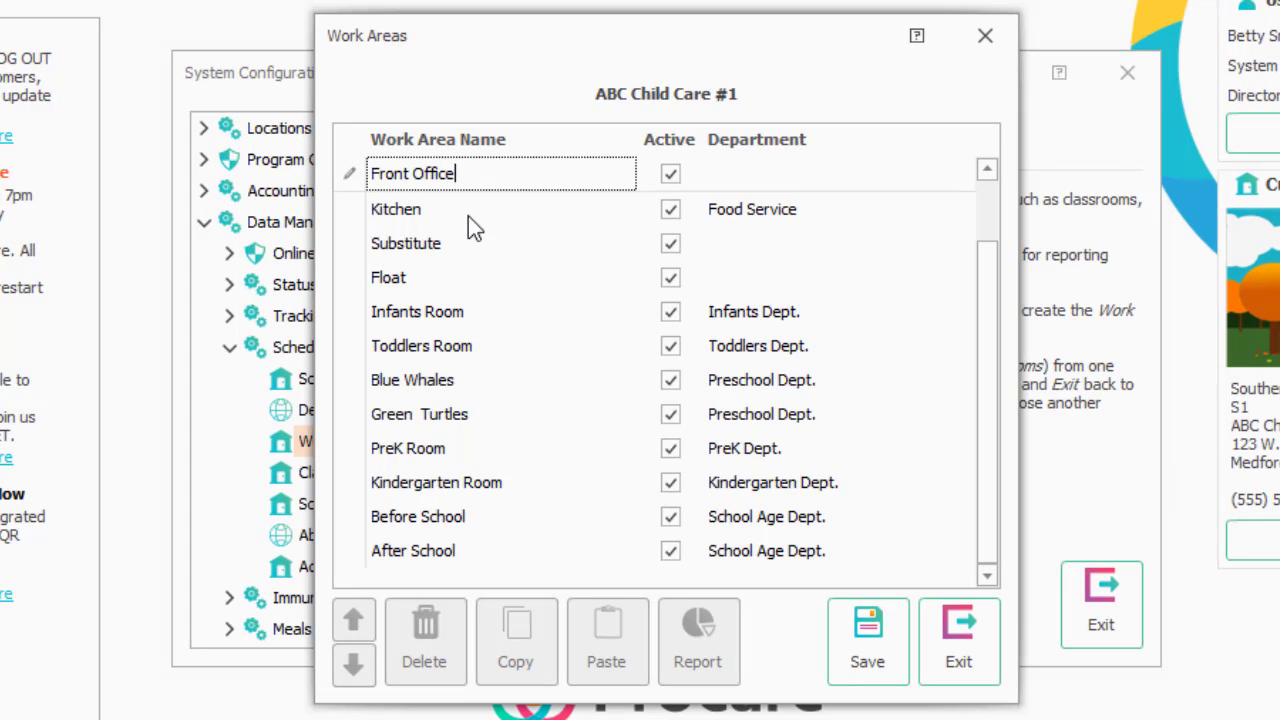
pyautogui.click(746, 177)
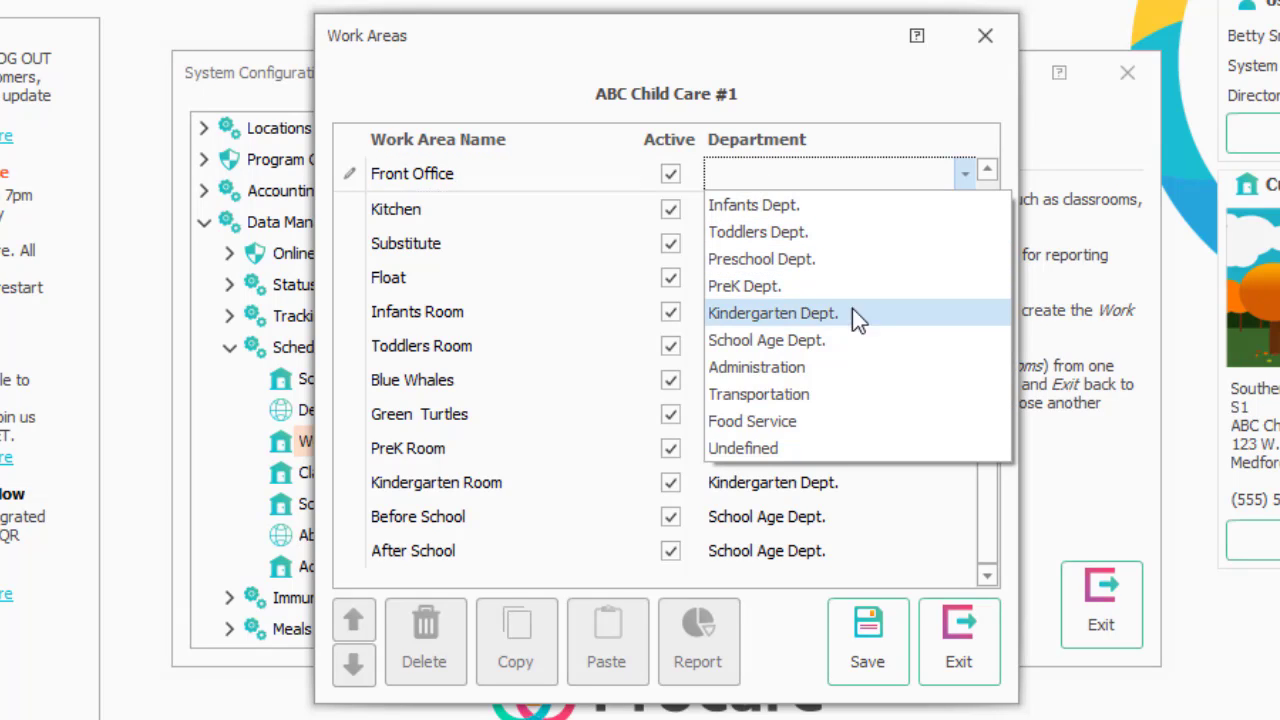
pyautogui.click(810, 368)
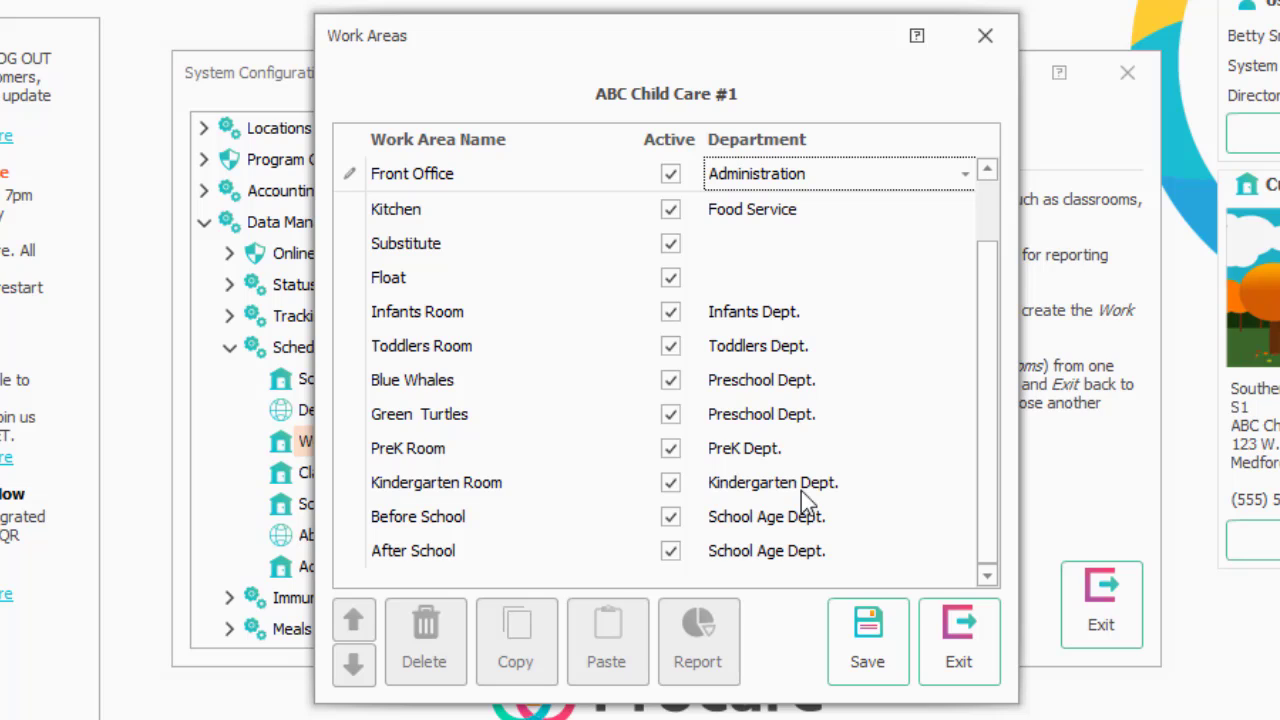
pyautogui.click(860, 648)
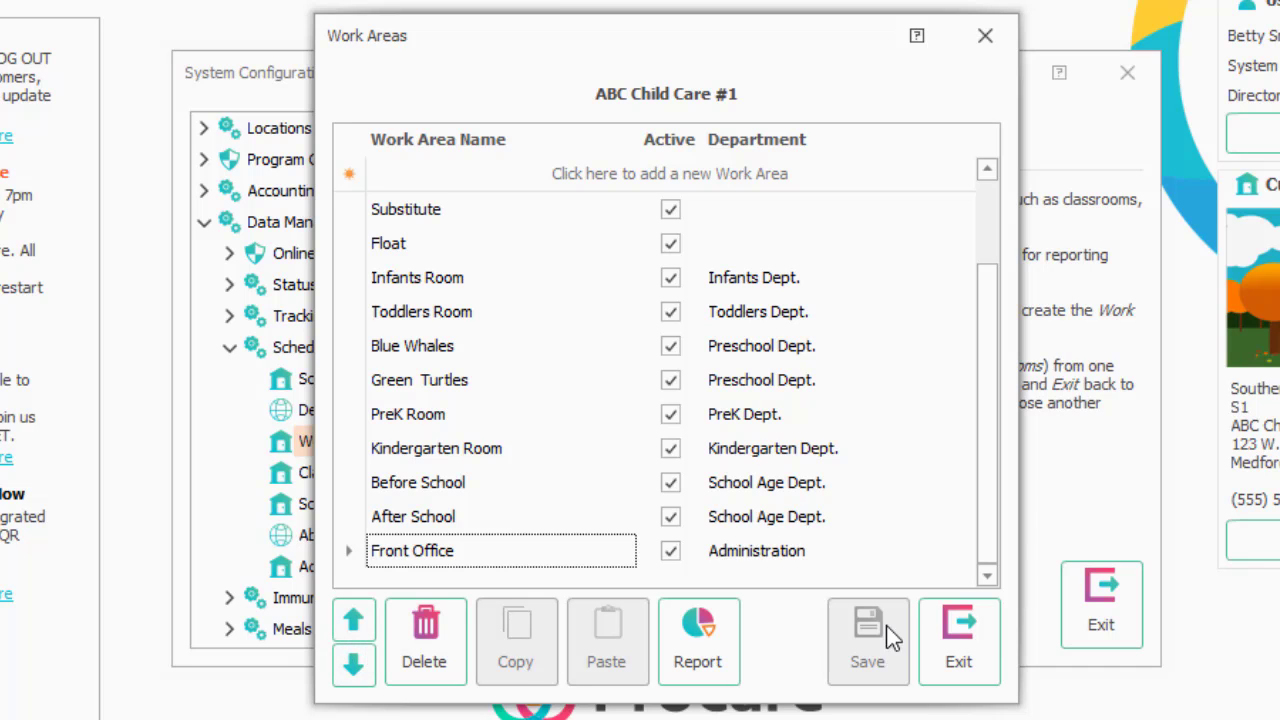
pyautogui.click(958, 640)
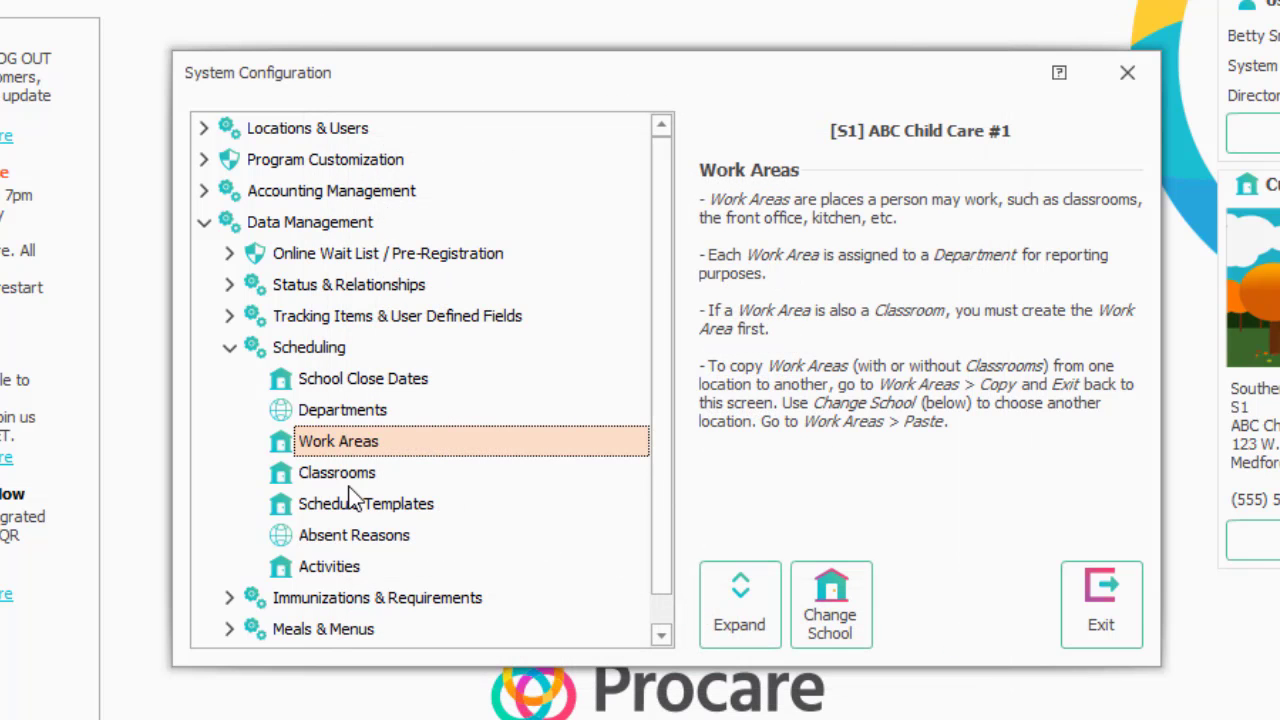
# Step: Open the Classrooms setup and review the work areas that can be chosen for a new classroom
pyautogui.doubleClick(364, 473)
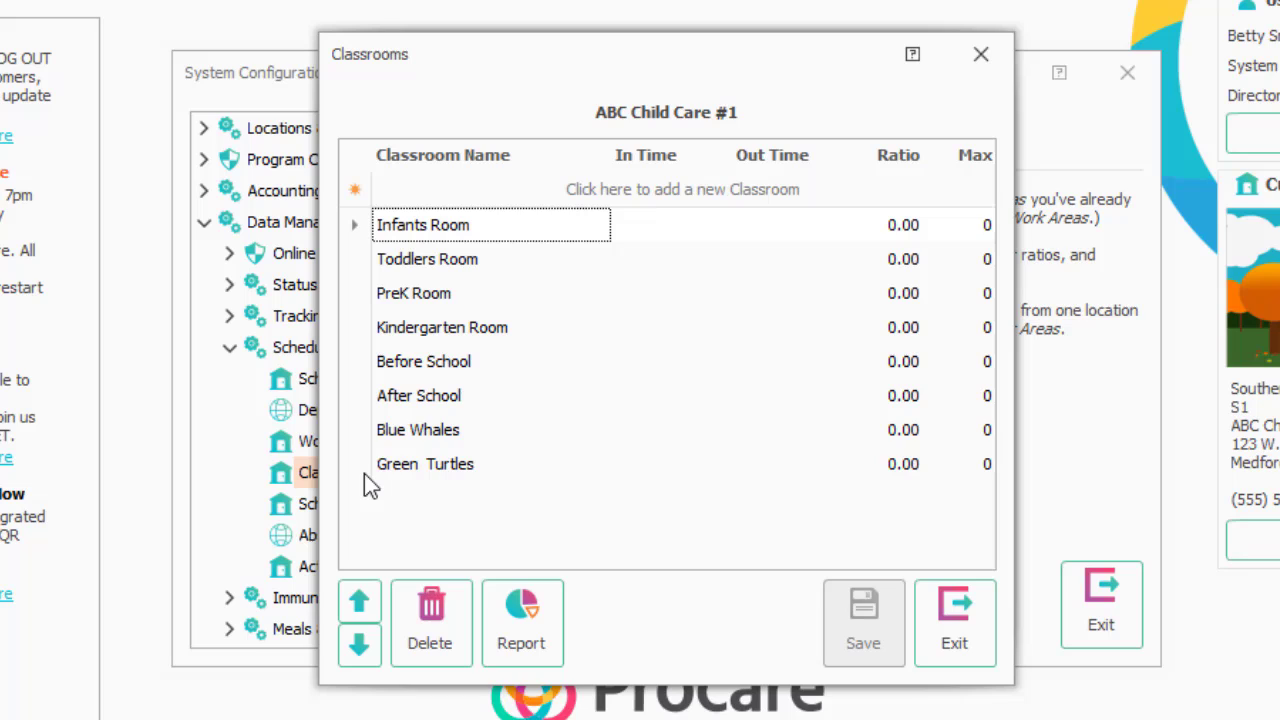
pyautogui.click(499, 190)
pyautogui.click(599, 192)
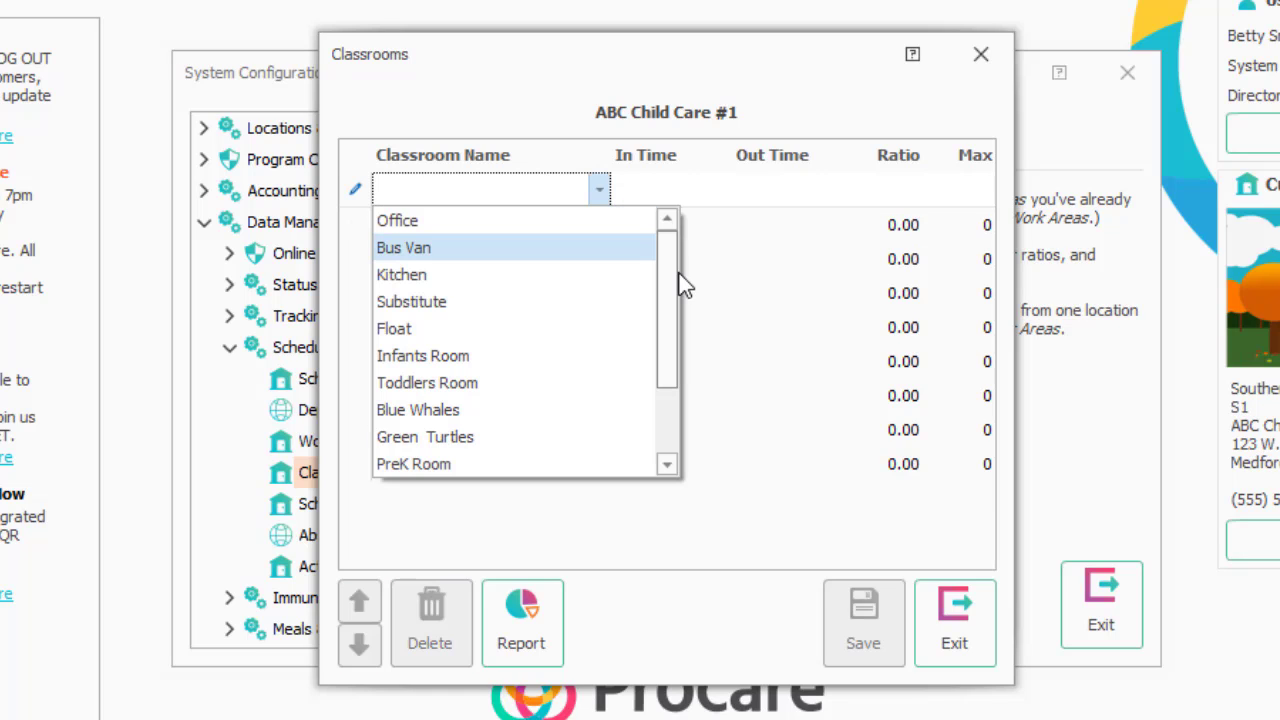
pyautogui.moveTo(664, 278); pyautogui.dragTo(649, 376)
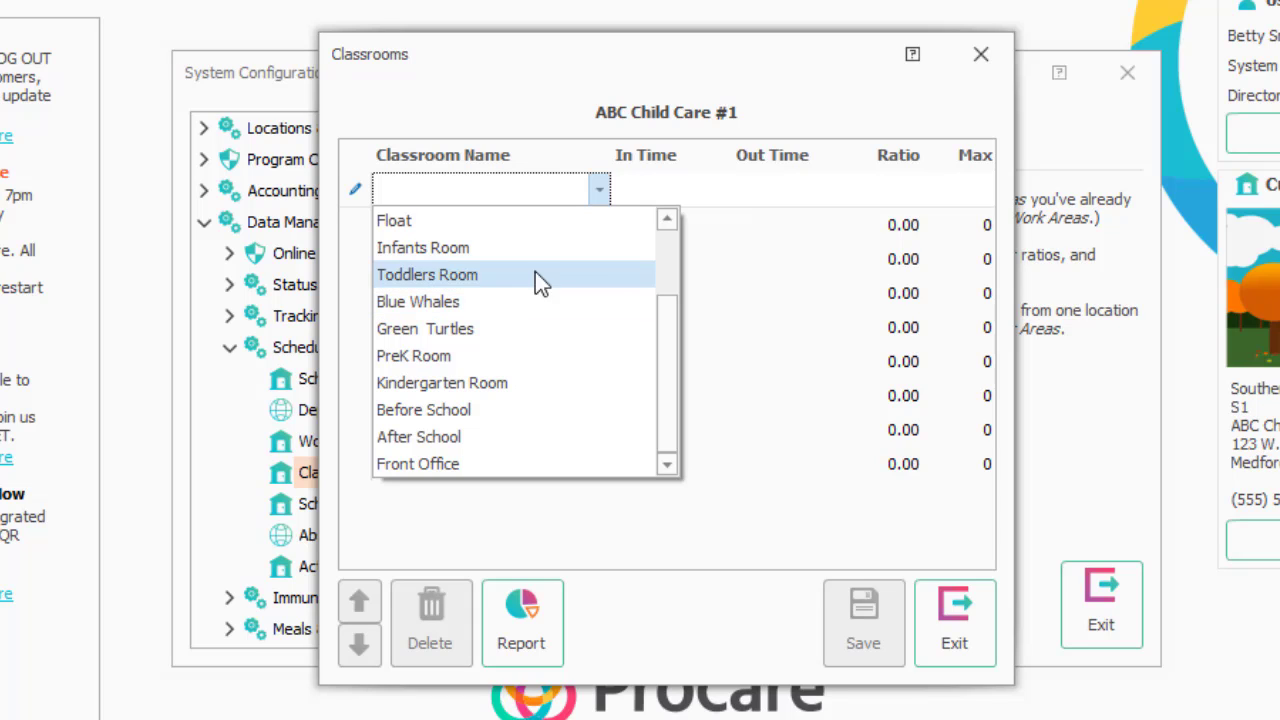
pyautogui.click(645, 197)
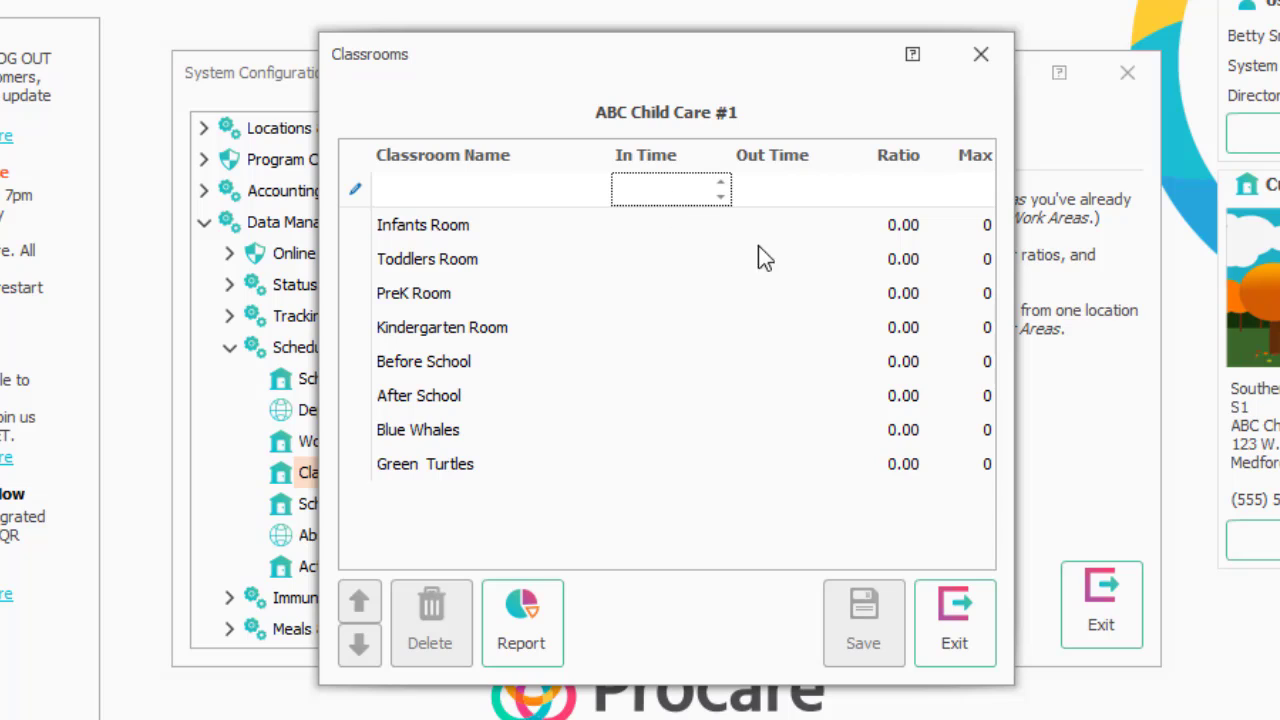
# Step: Set the Infants Room ratio to 4.00 and its maximum class size to 8
pyautogui.click(870, 225)
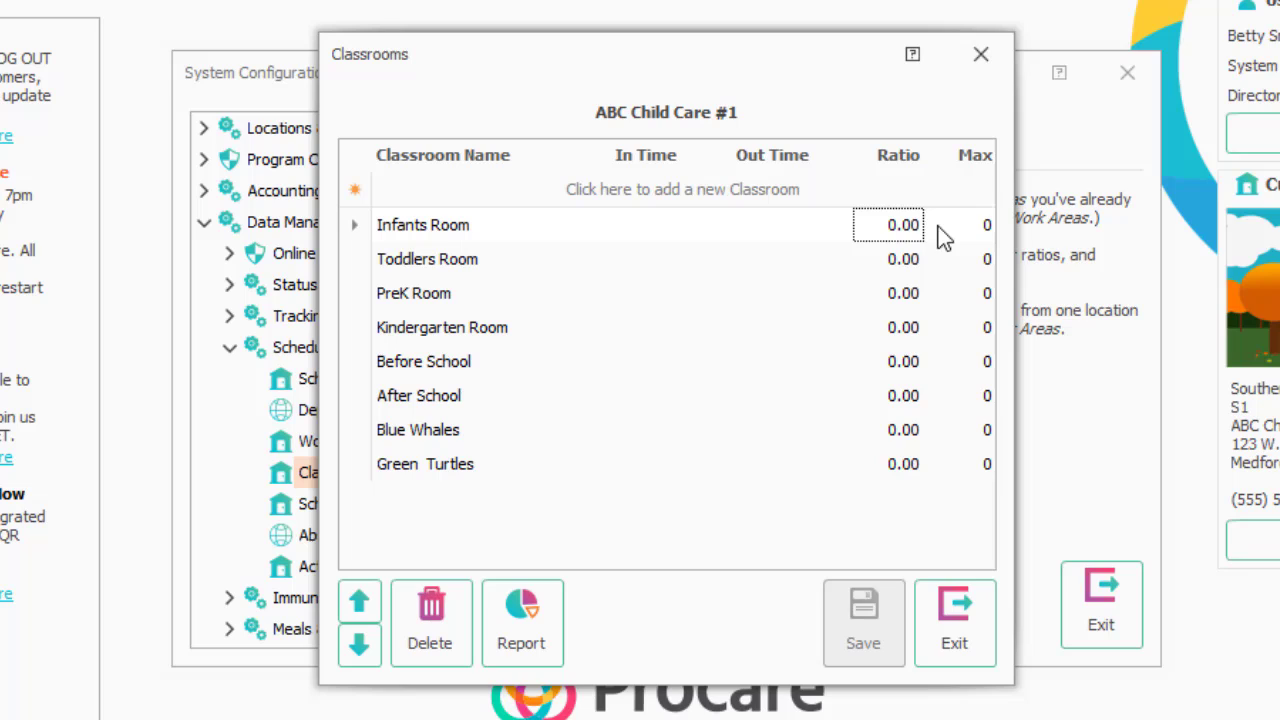
pyautogui.click(883, 226)
pyautogui.write('4')
pyautogui.press('Delete')
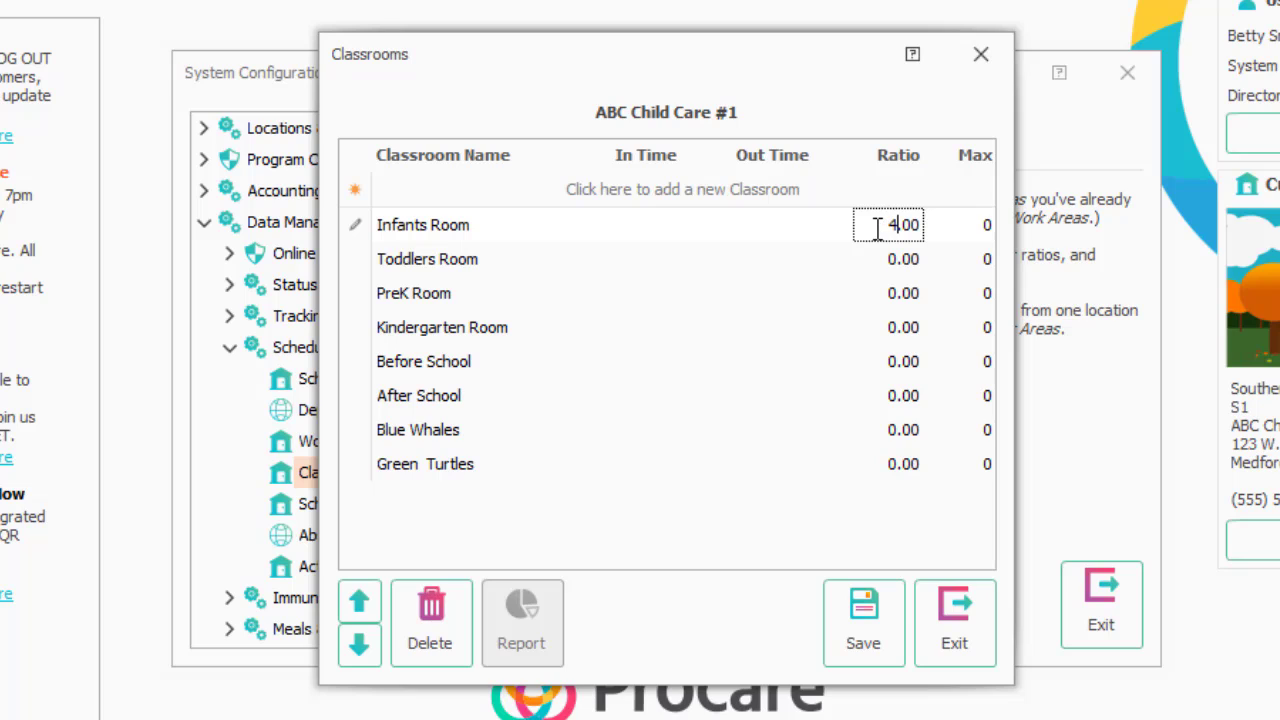
pyautogui.click(968, 223)
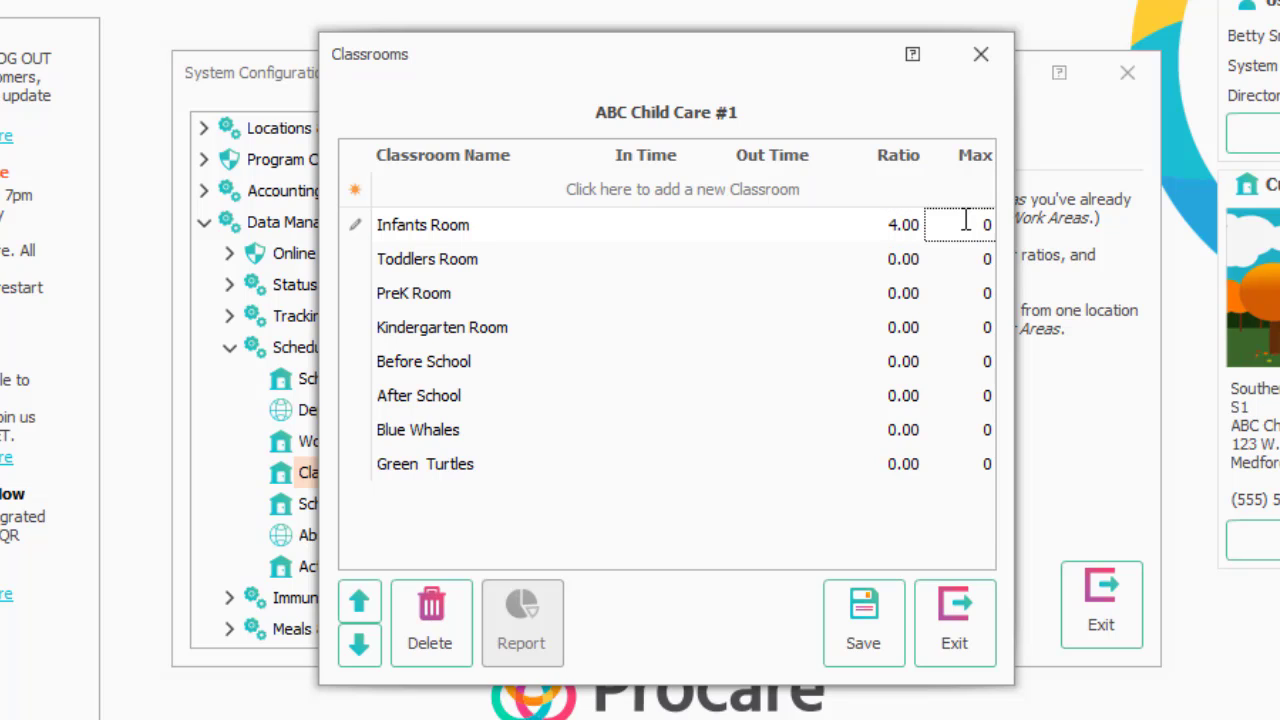
pyautogui.moveTo(966, 220); pyautogui.dragTo(1010, 223)
# Step: Set the Toddlers Room ratio to 8.00 and its maximum class size to 16
pyautogui.click(885, 260)
pyautogui.click(894, 258)
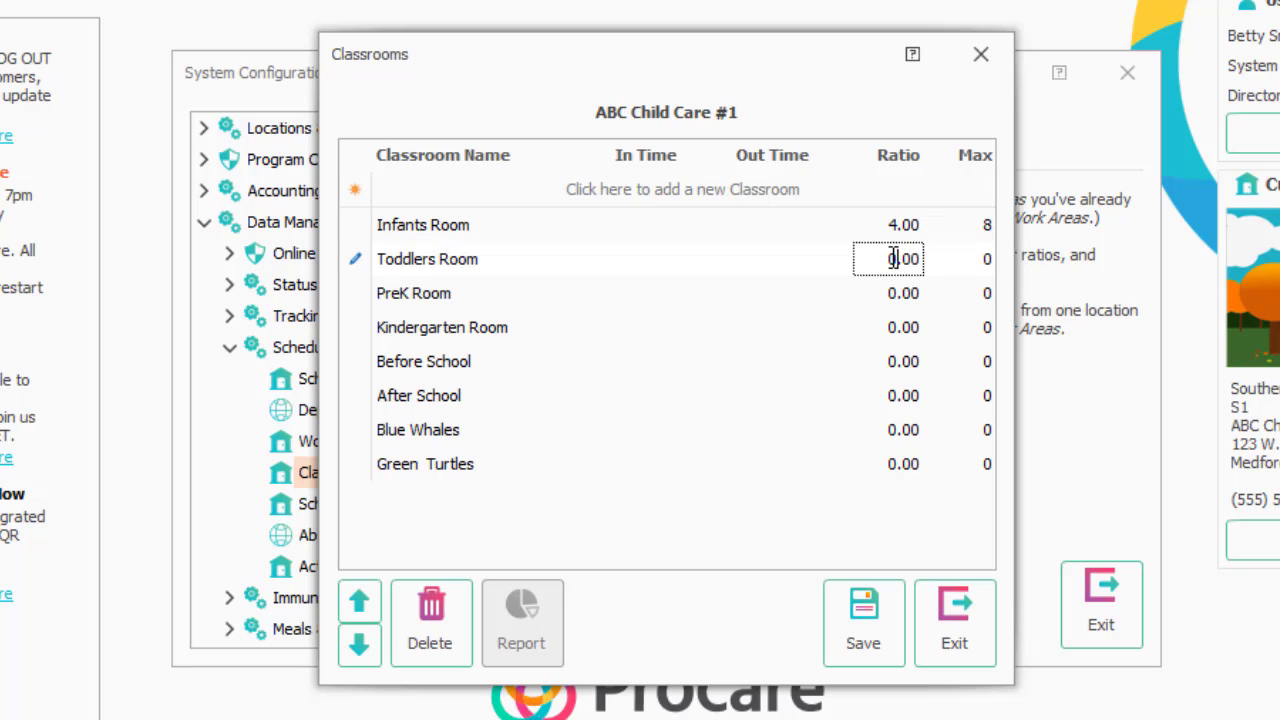
pyautogui.write('8')
pyautogui.click(962, 266)
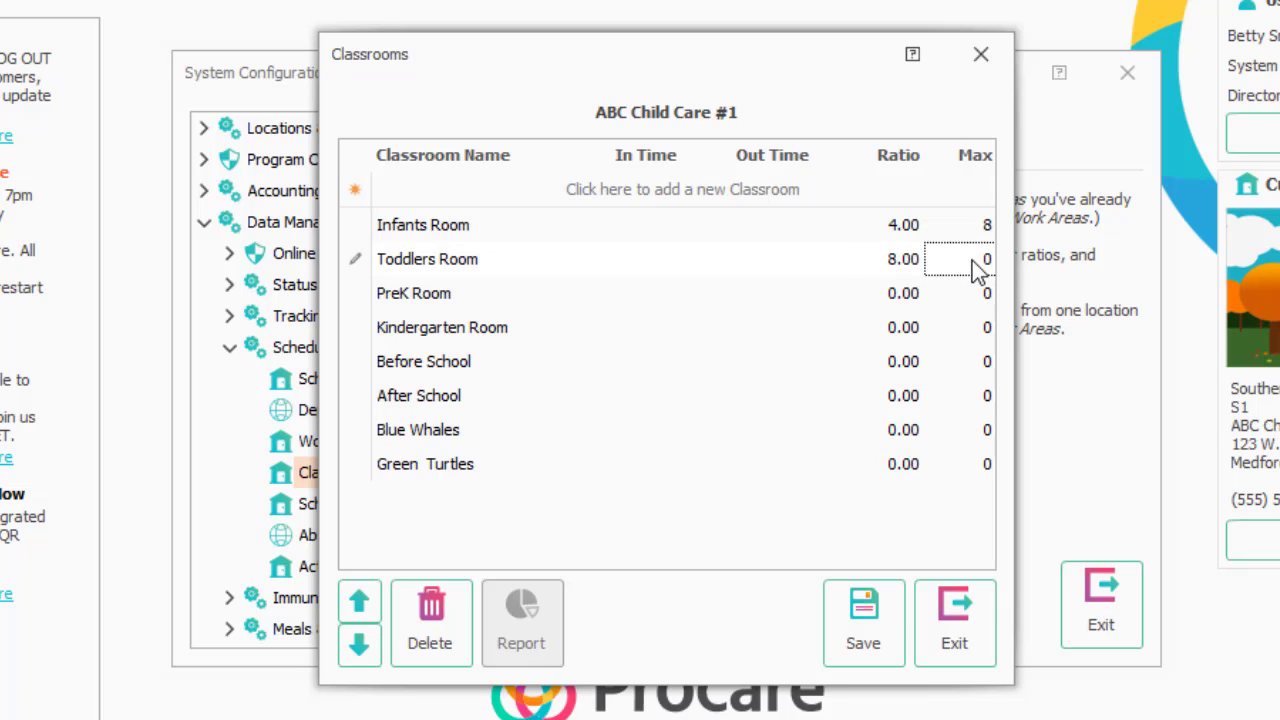
pyautogui.write('16')
# Step: Give PreK Room an in time of 08:30 AM and an out time of 12:30 PM, and save the classrooms
pyautogui.click(633, 298)
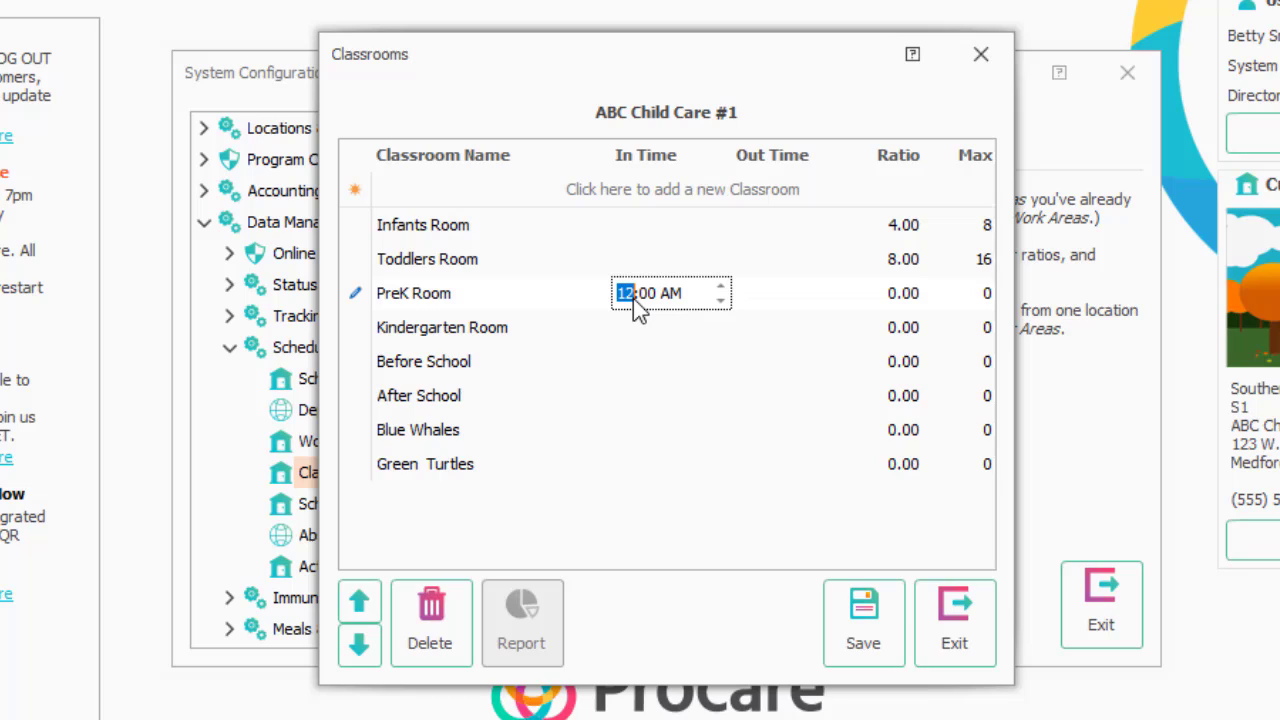
pyautogui.write('8')
pyautogui.press('Right')
pyautogui.click(760, 293)
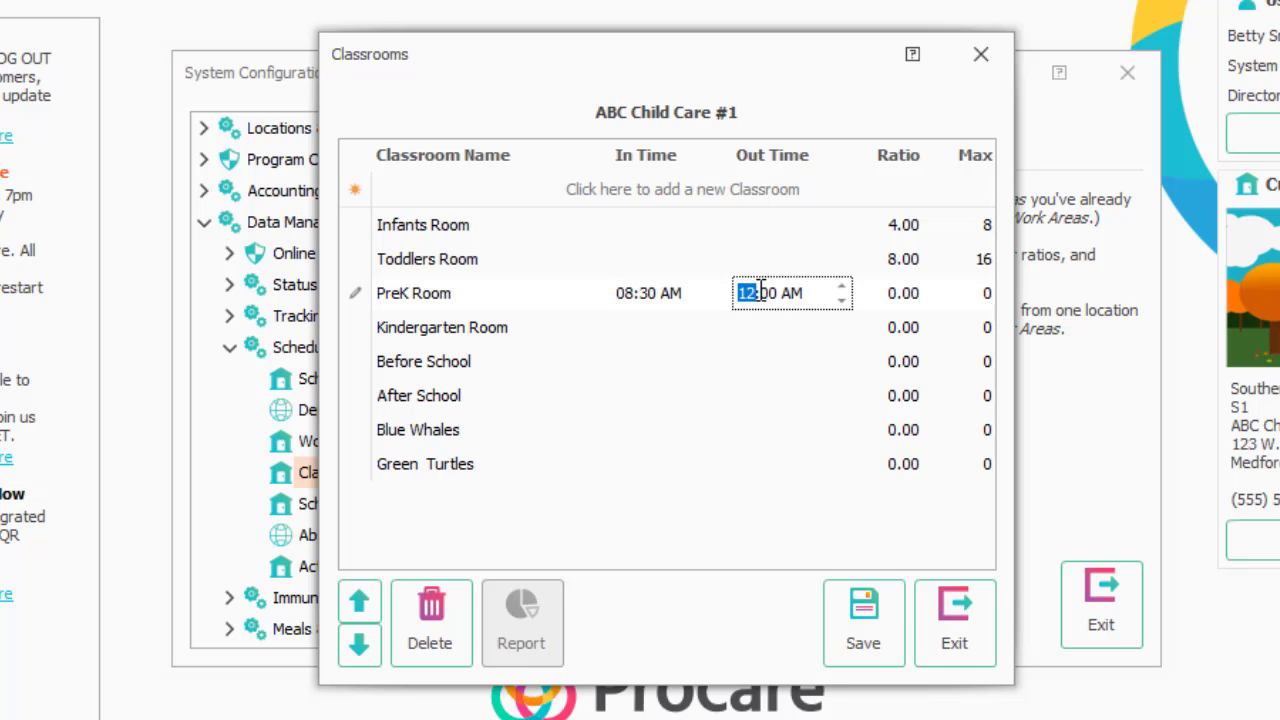
pyautogui.press('Right')
pyautogui.write('30')
pyautogui.press('Right')
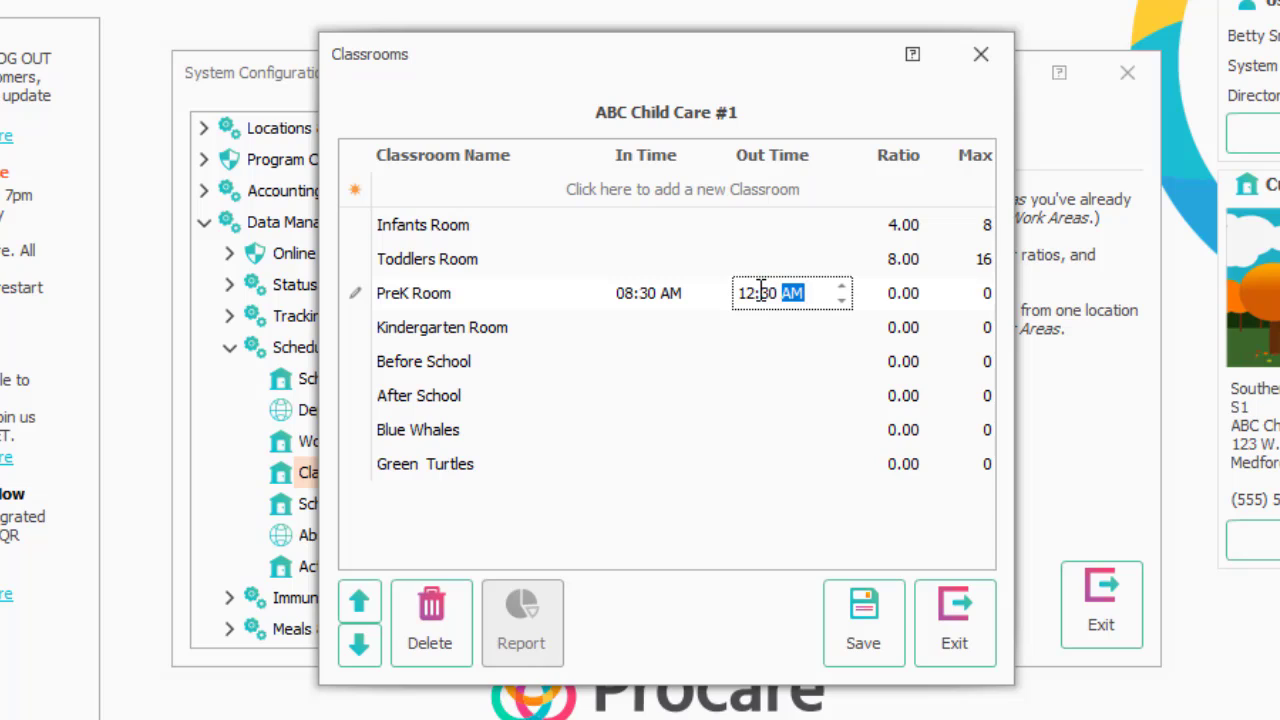
pyautogui.write('P')
pyautogui.click(875, 651)
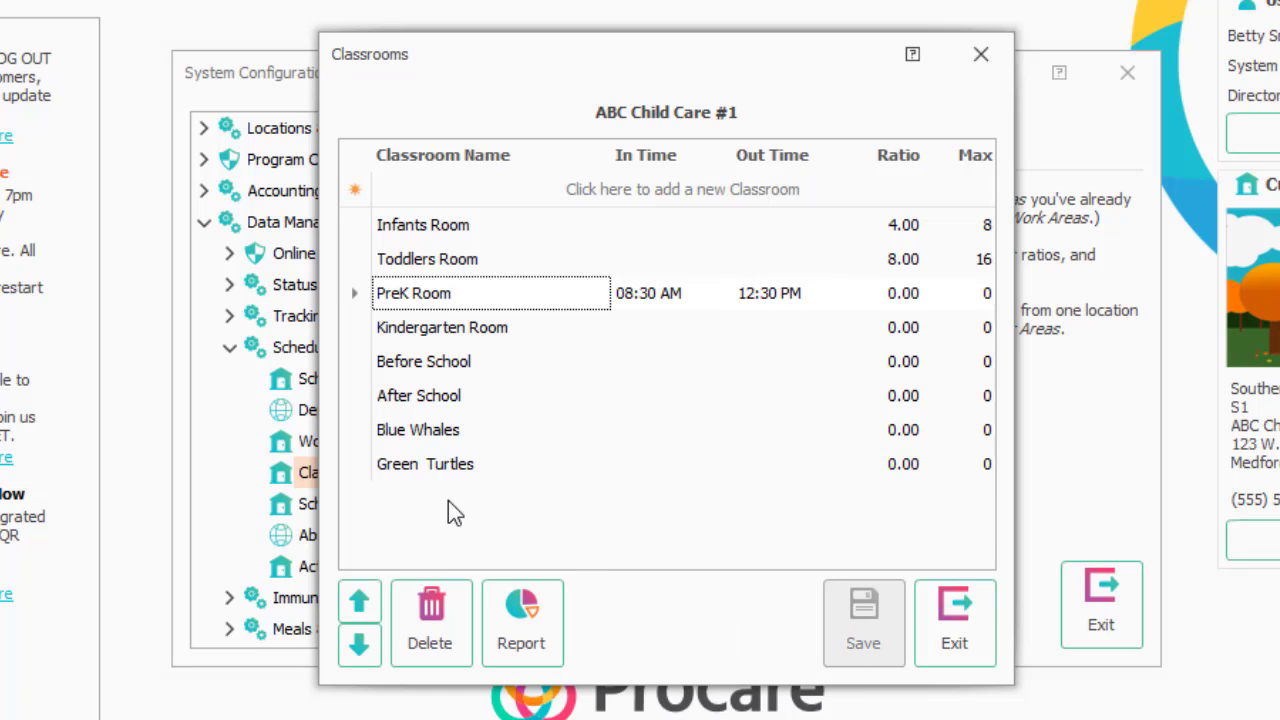
# Step: Move the Blue Whales classroom up the list to directly below Toddlers Room
pyautogui.click(397, 430)
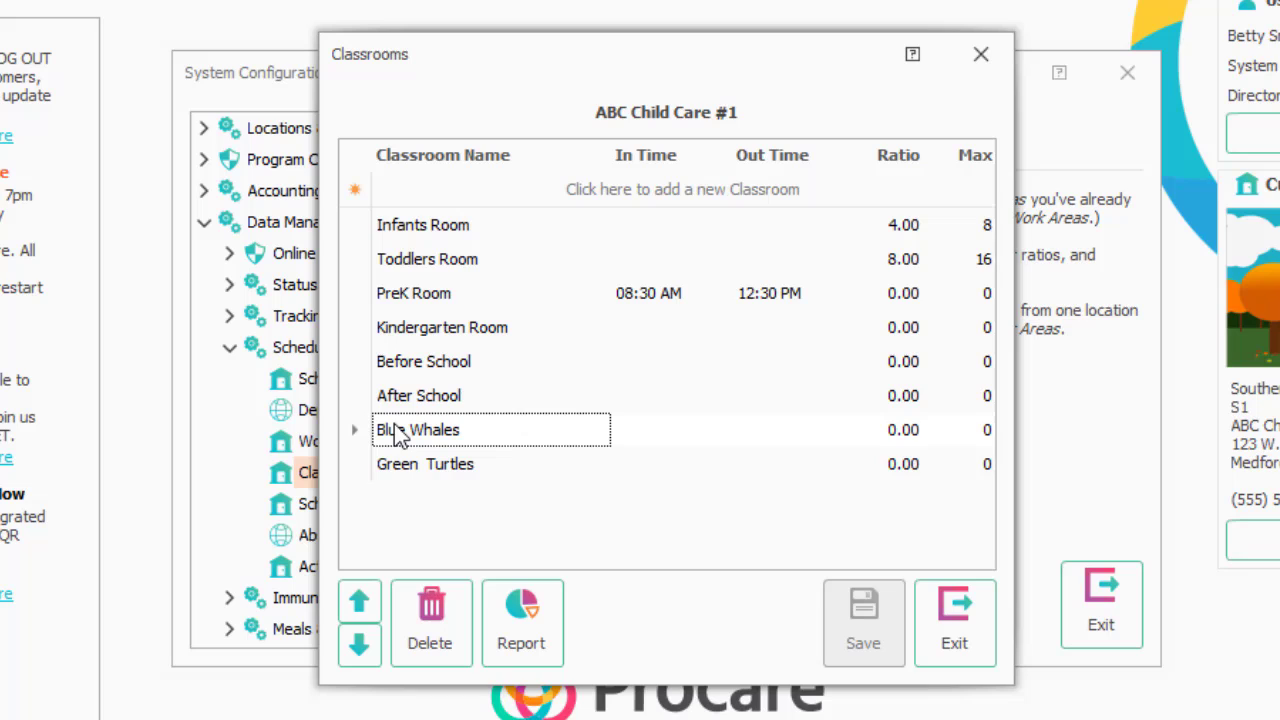
pyautogui.click(360, 600)
pyautogui.click(360, 600)
pyautogui.click(360, 600)
pyautogui.click(360, 600)
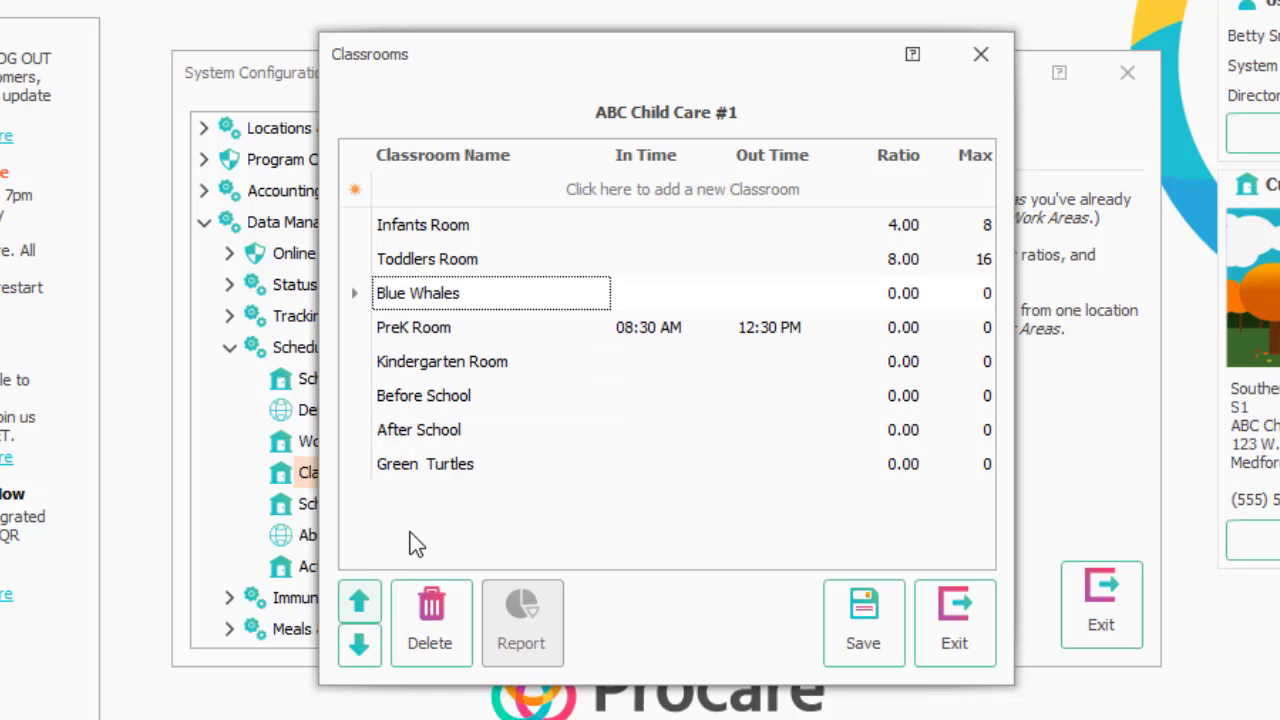
# Step: Move the Green Turtles classroom up the list to directly below Blue Whales and save the order
pyautogui.click(427, 465)
pyautogui.click(359, 601)
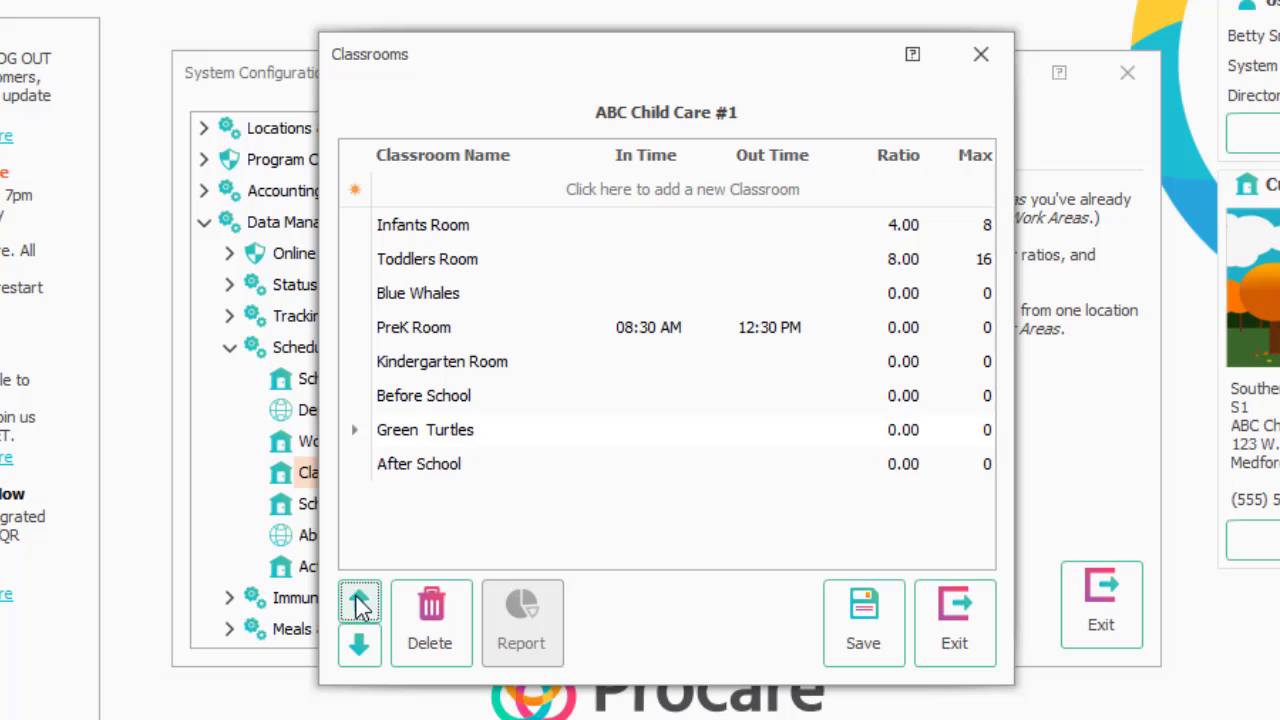
pyautogui.click(359, 601)
pyautogui.click(359, 601)
pyautogui.click(359, 601)
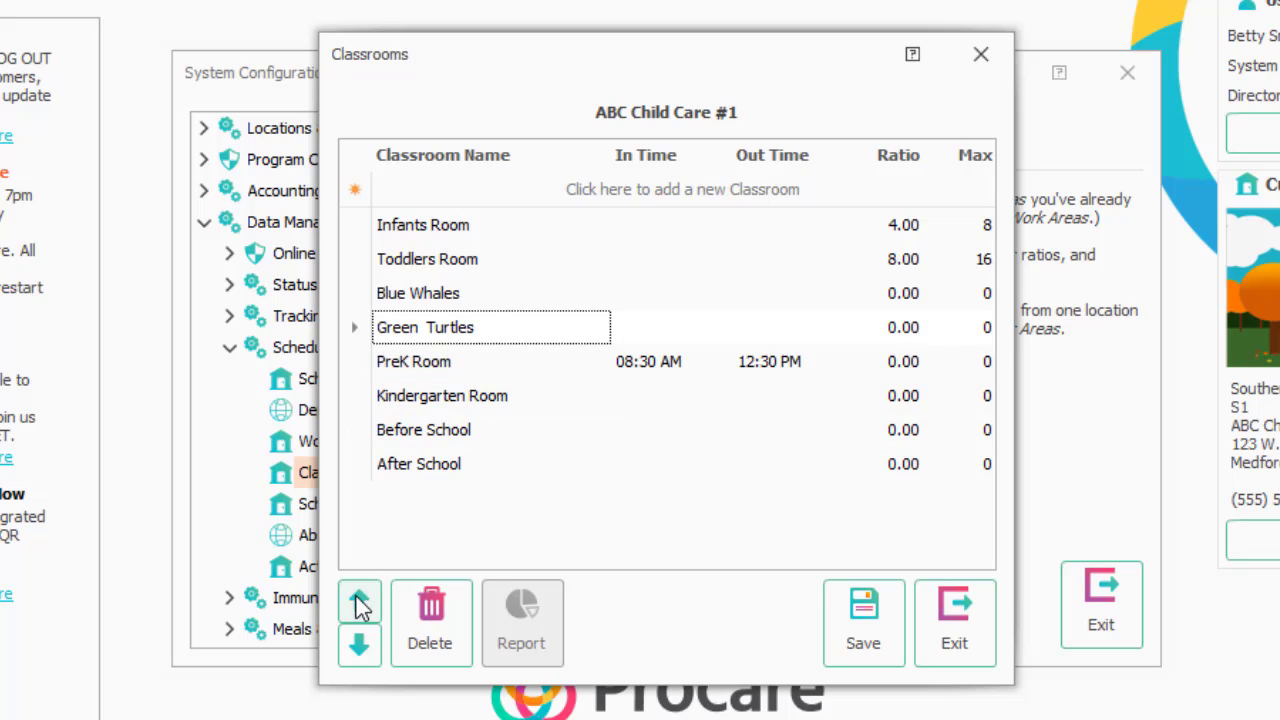
pyautogui.click(878, 646)
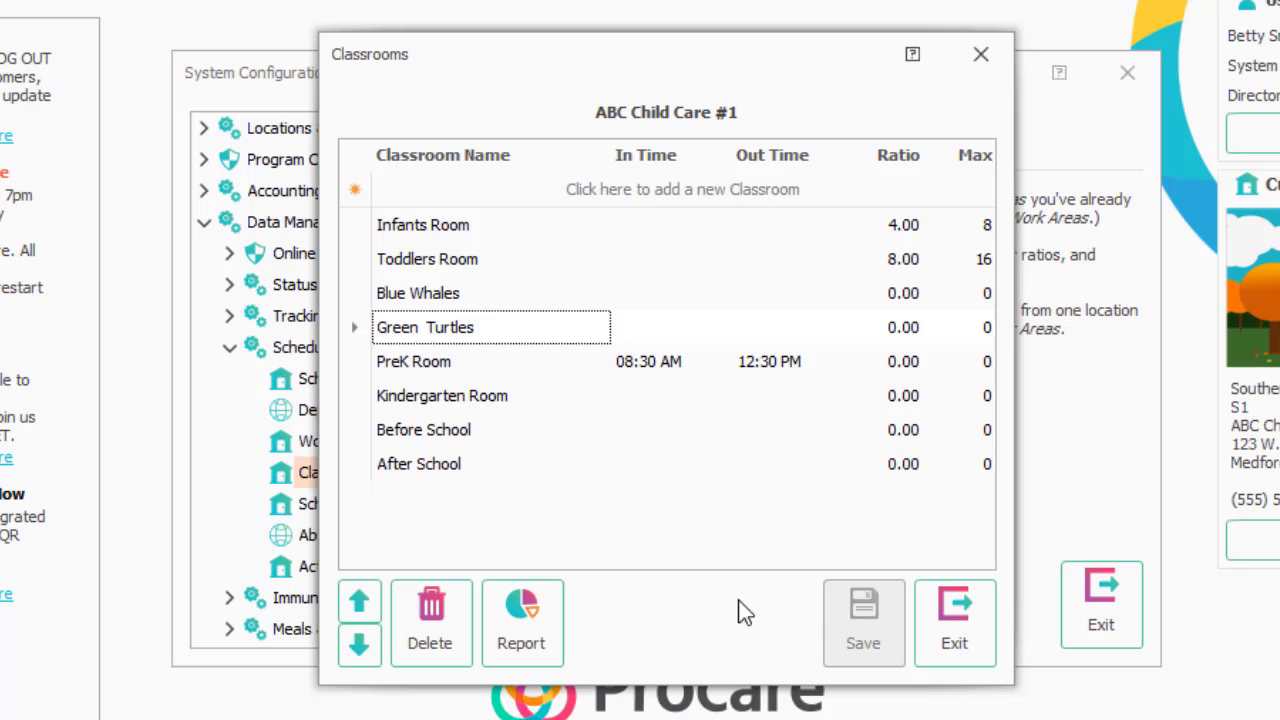
# Step: Delete the Before School classroom, confirm the deletion and close the classrooms list
pyautogui.click(370, 465)
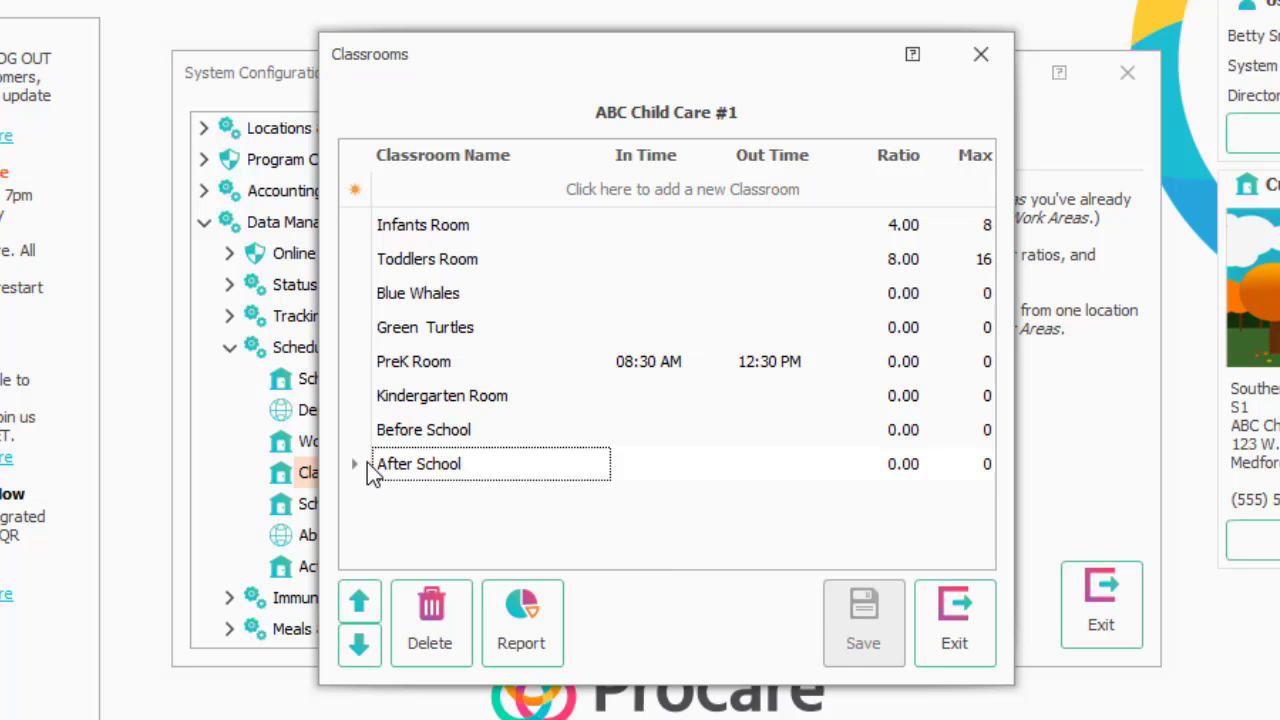
pyautogui.click(364, 433)
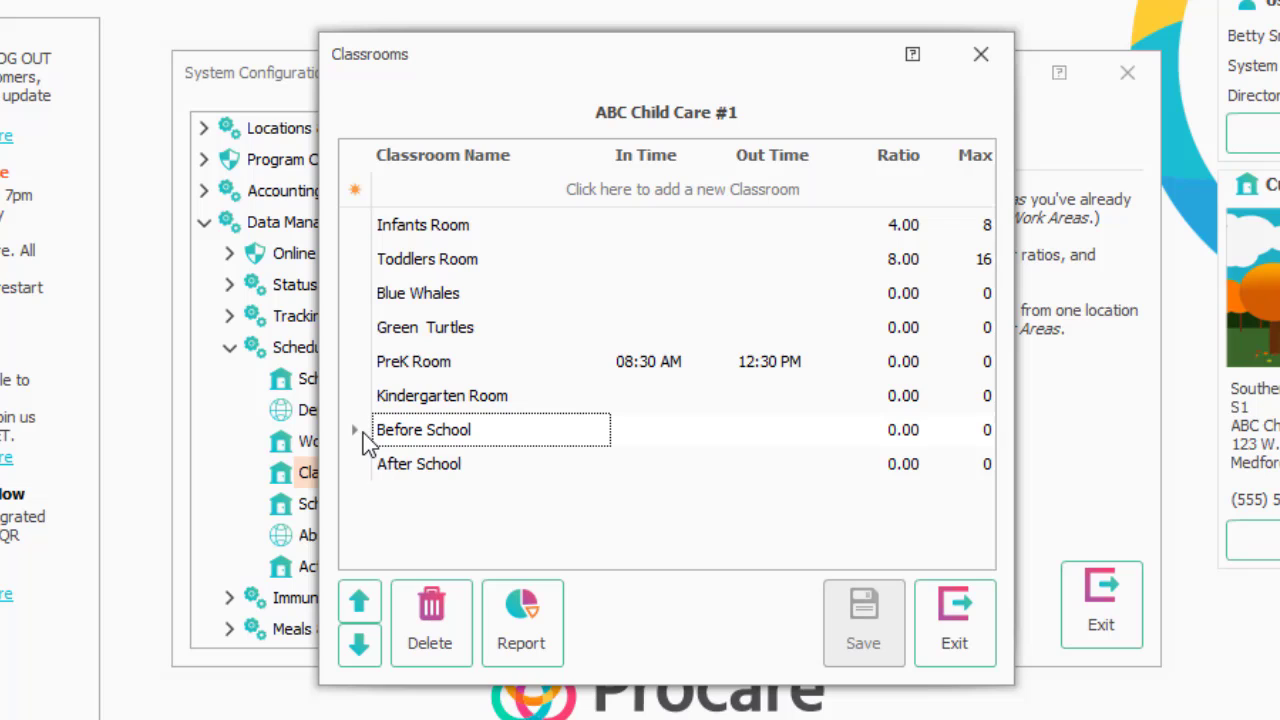
pyautogui.click(428, 645)
pyautogui.click(583, 422)
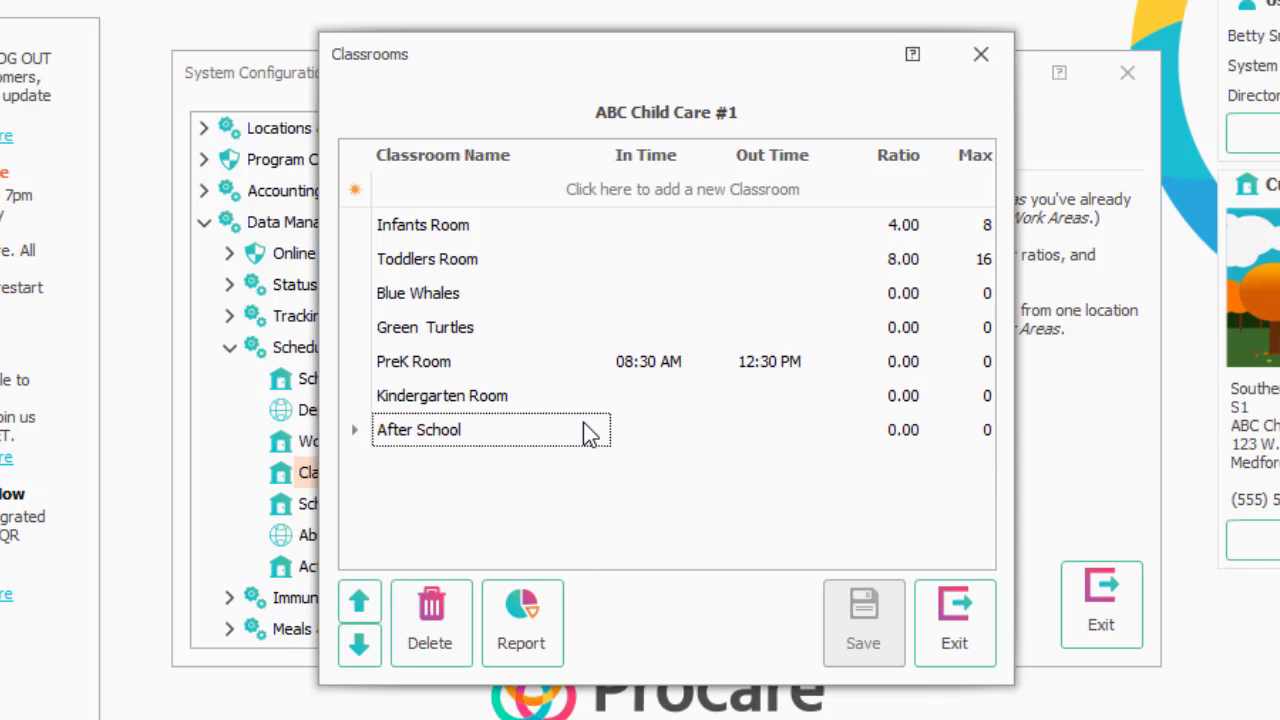
pyautogui.click(946, 623)
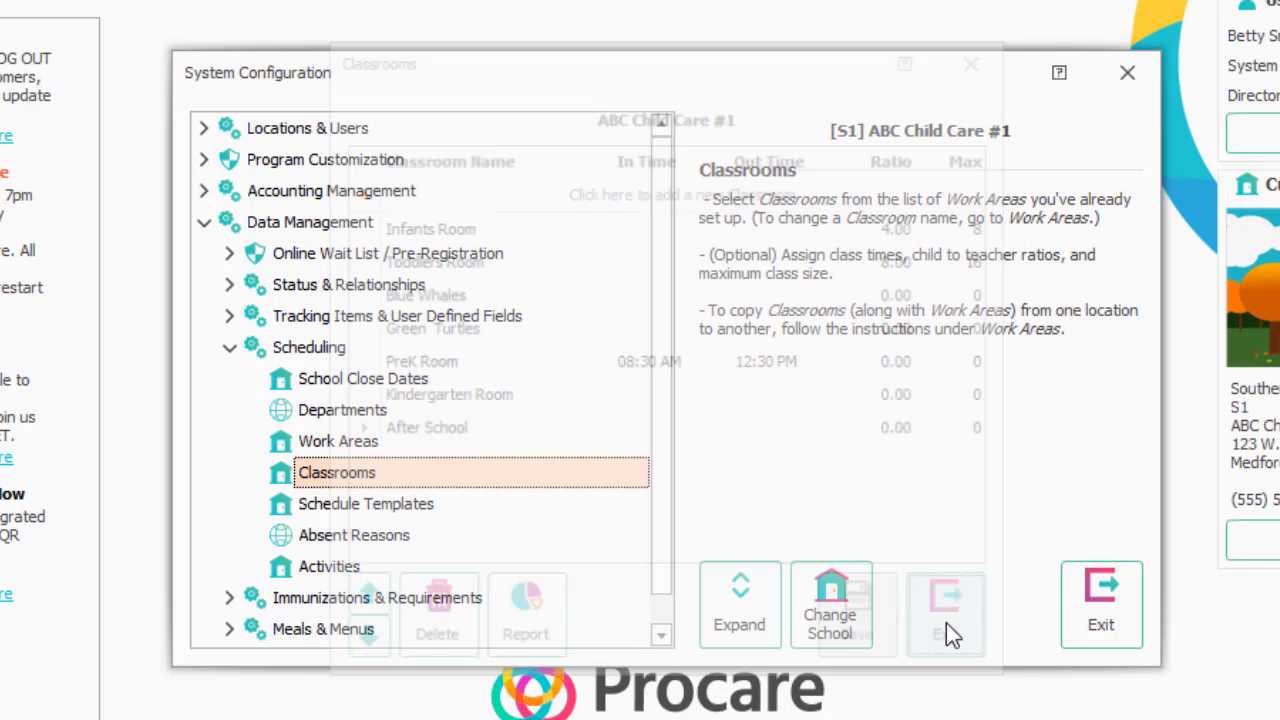
# Step: Delete Before School from the work areas as well and close the work areas list
pyautogui.doubleClick(399, 448)
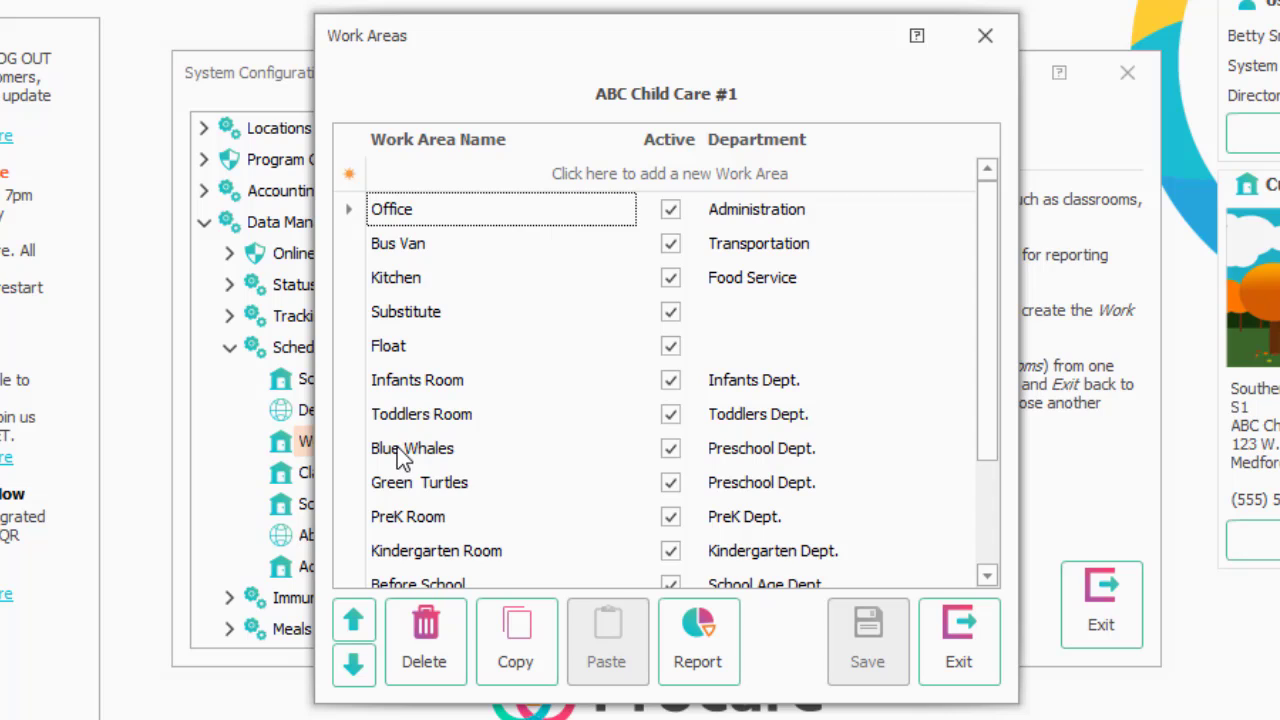
pyautogui.scroll(-2, 399, 456)
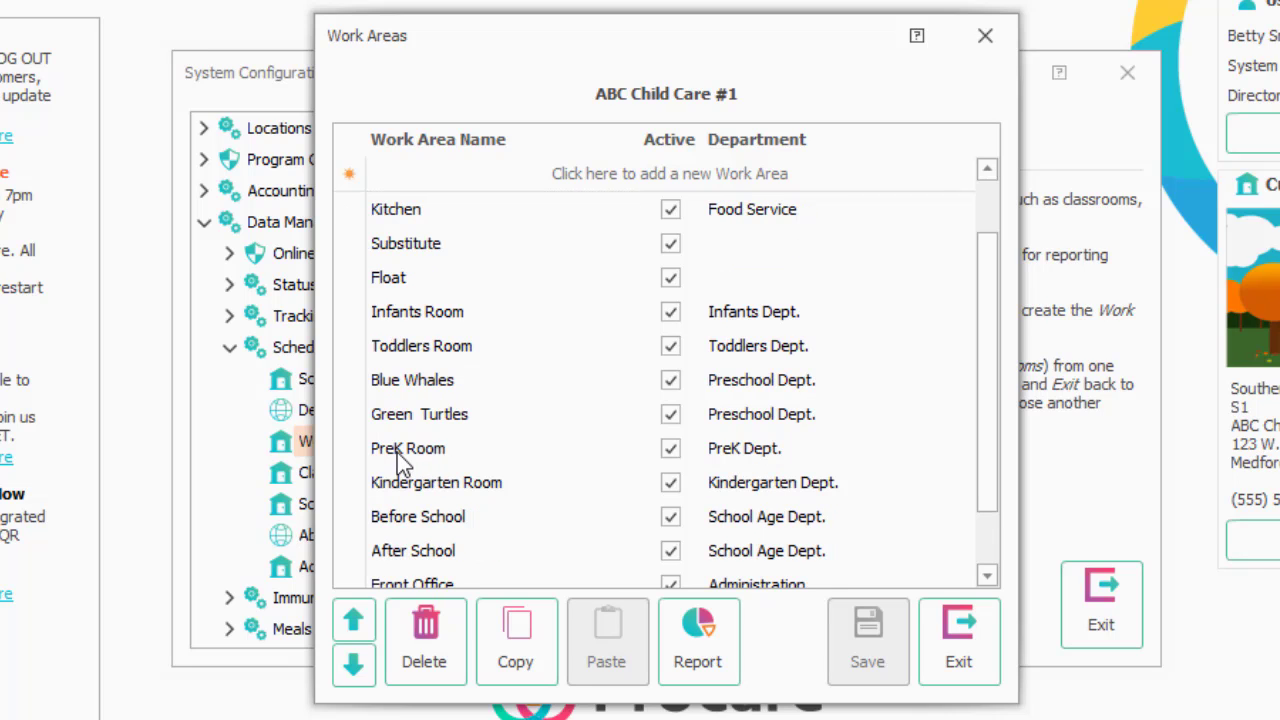
pyautogui.click(412, 517)
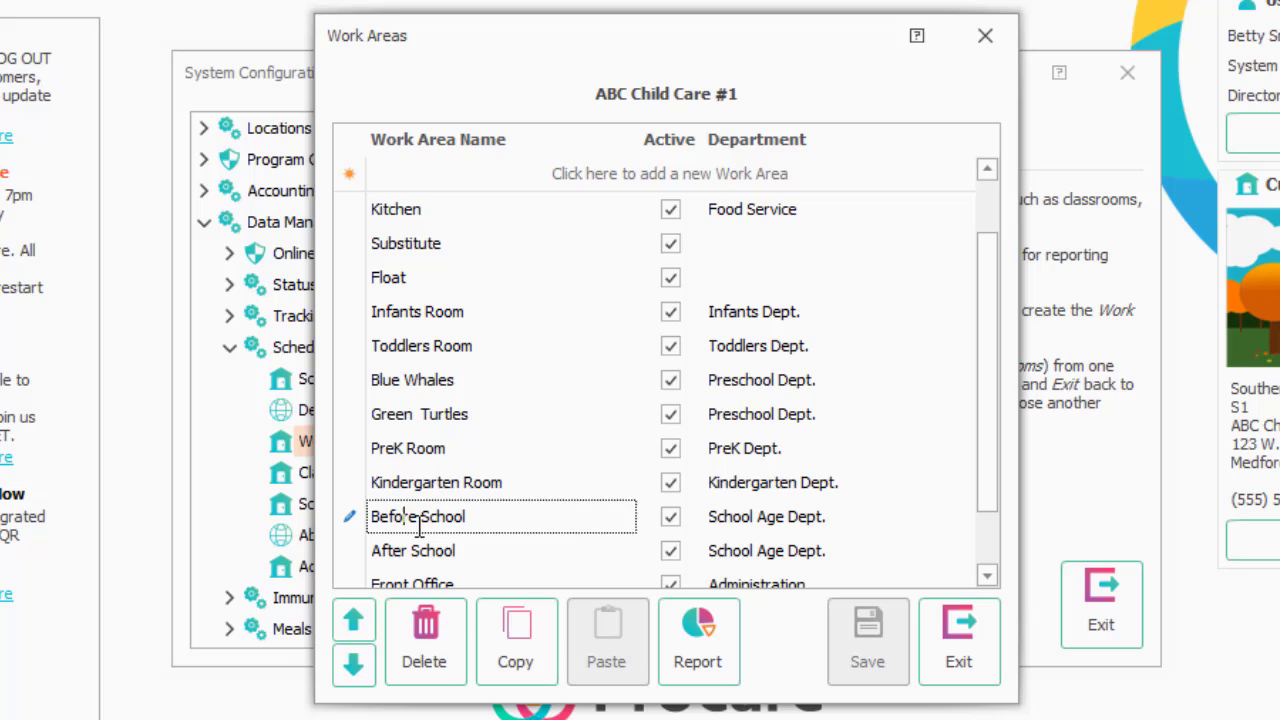
pyautogui.click(424, 682)
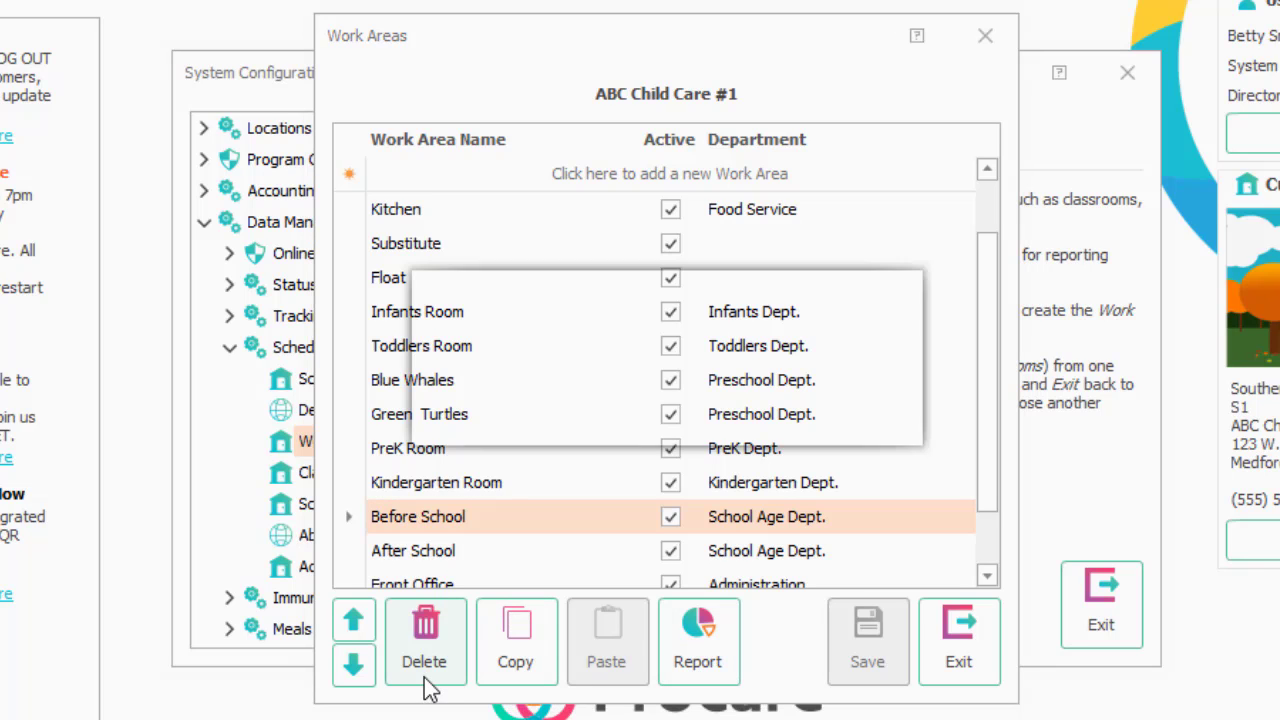
pyautogui.click(606, 489)
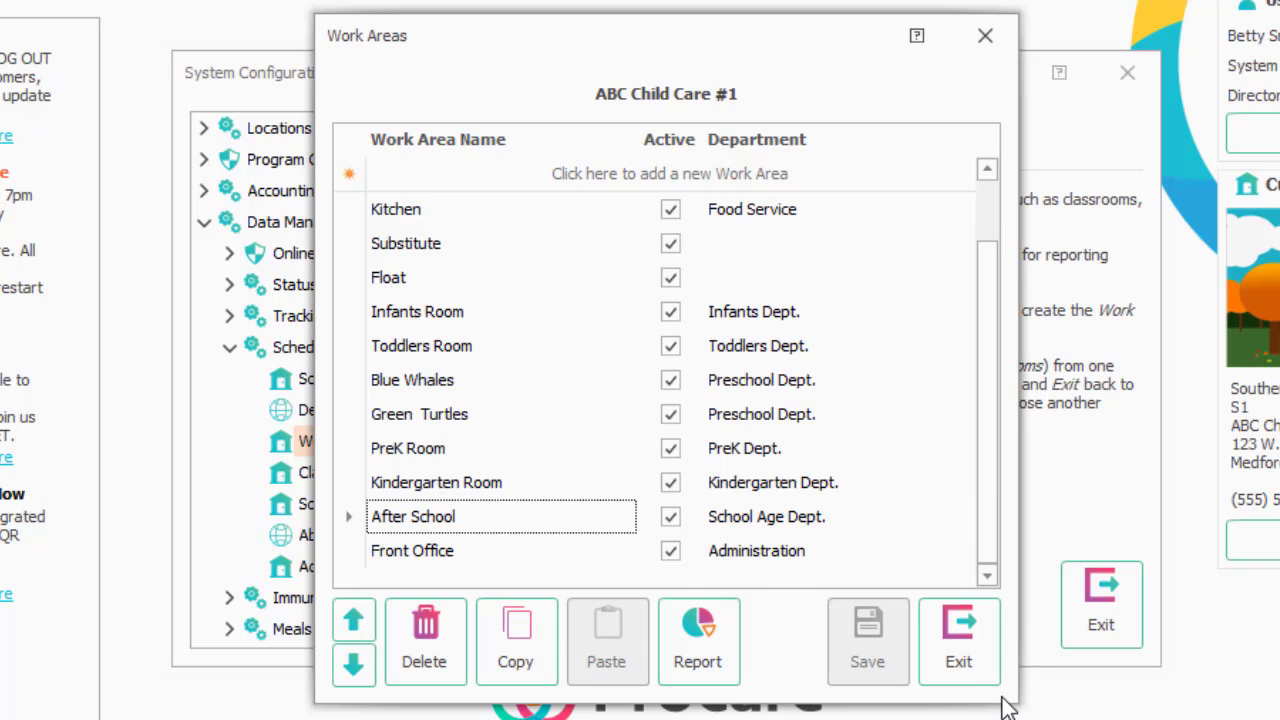
pyautogui.click(966, 675)
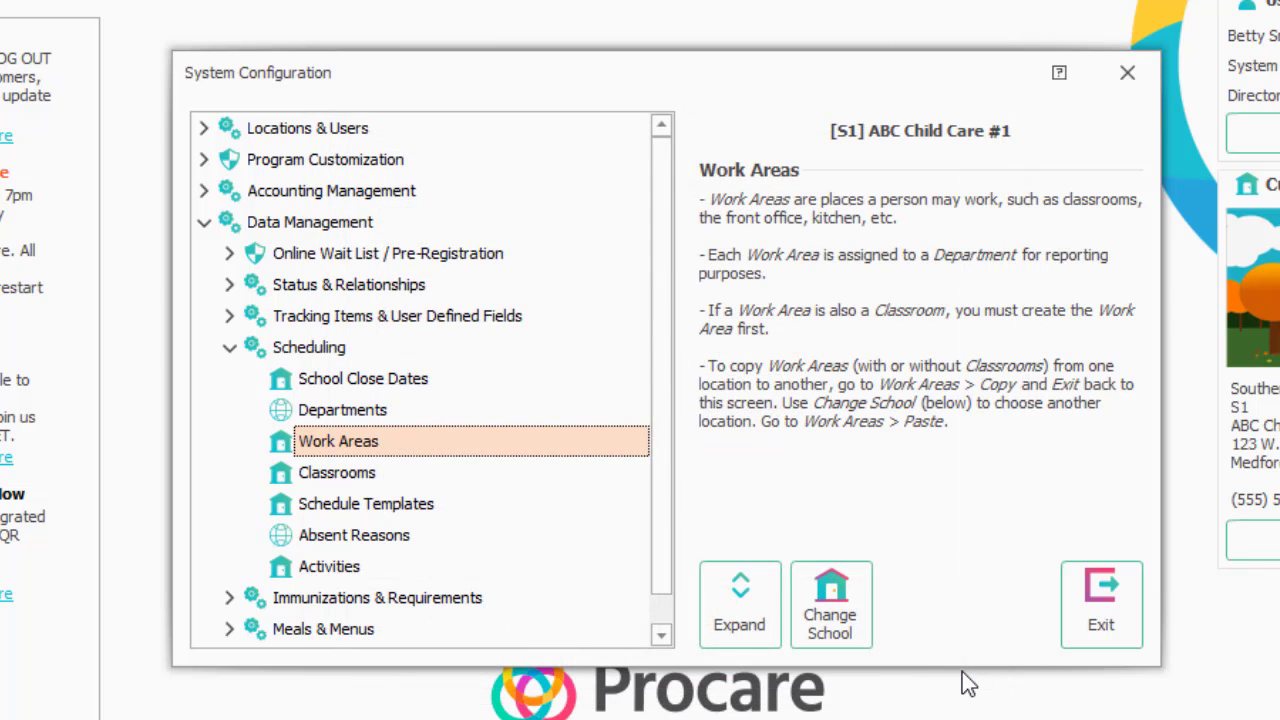
# Step: Reopen the work areas list for ABC Child Care #1
pyautogui.doubleClick(537, 435)
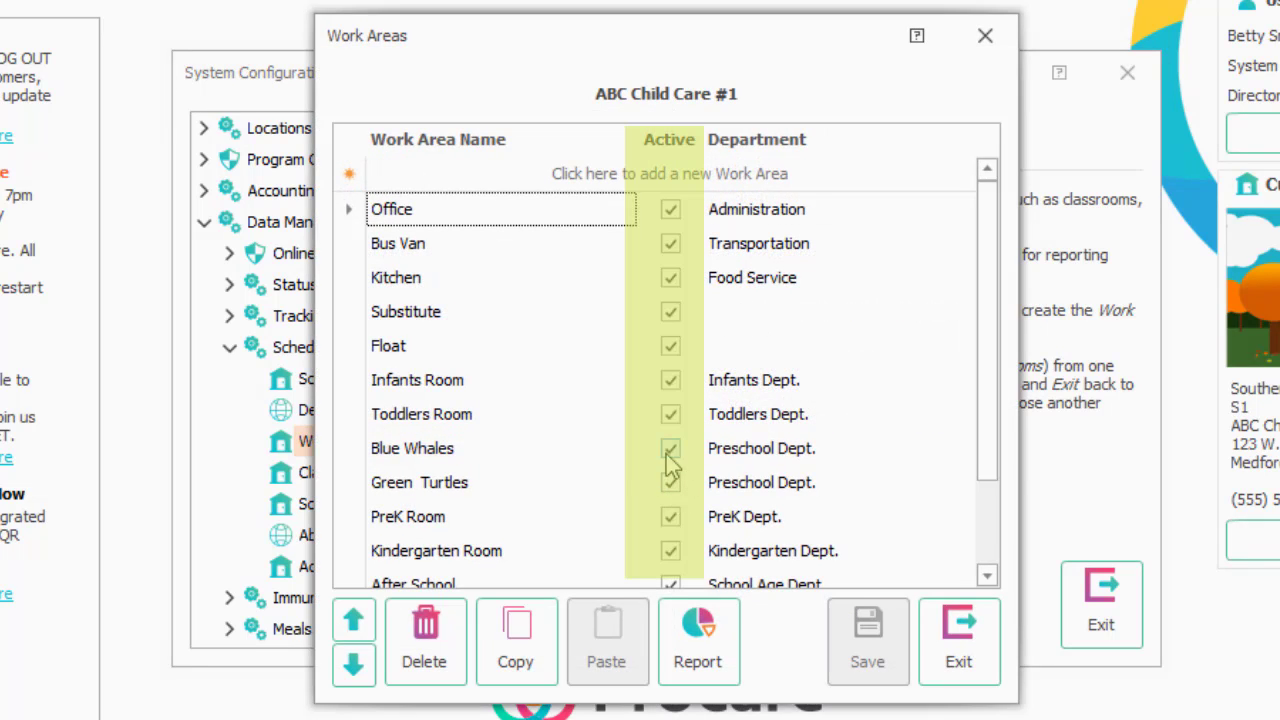